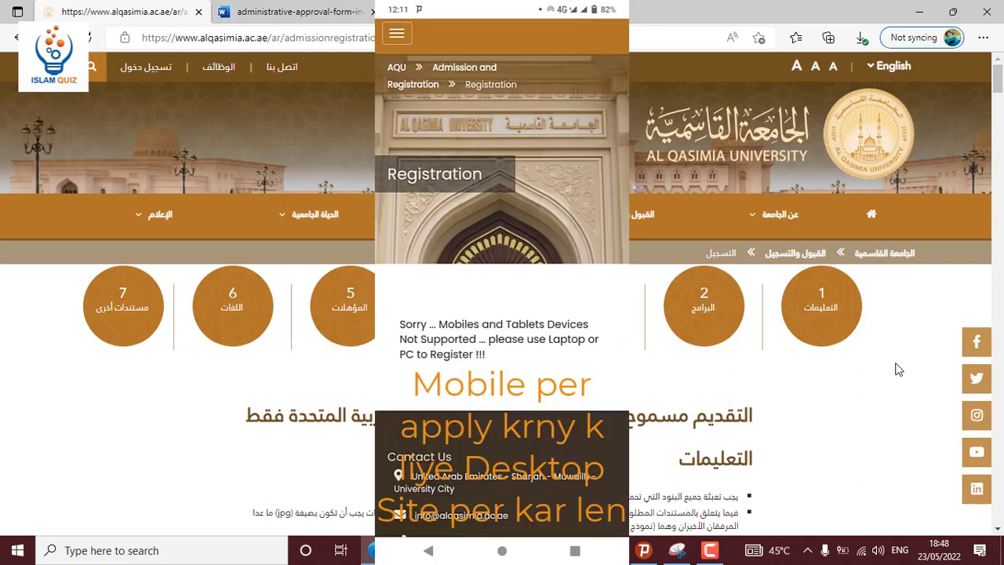
Step: Look over the registration form's instructions and programme sections, ending at the instructions
click(887, 69)
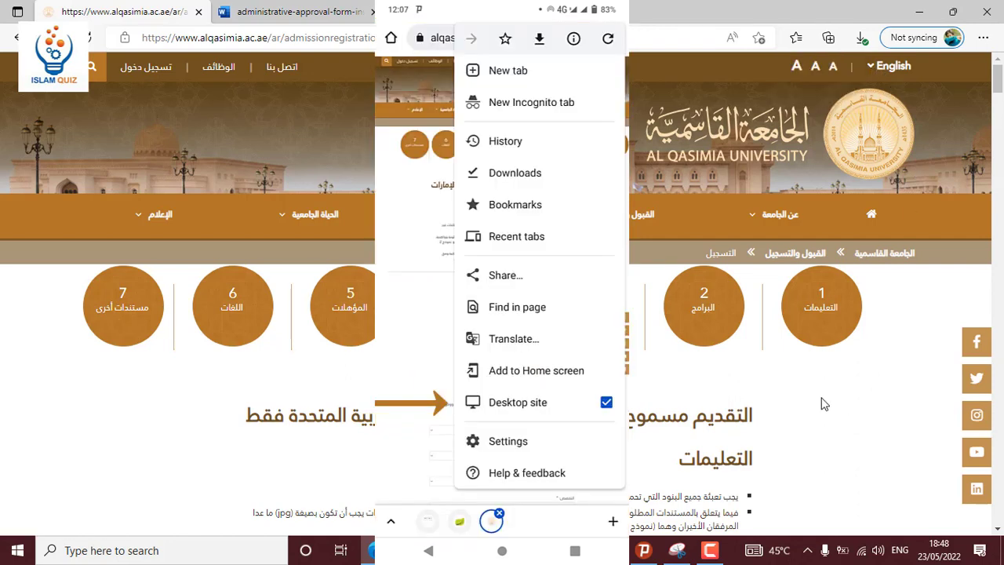
scroll(824, 404, down, 2)
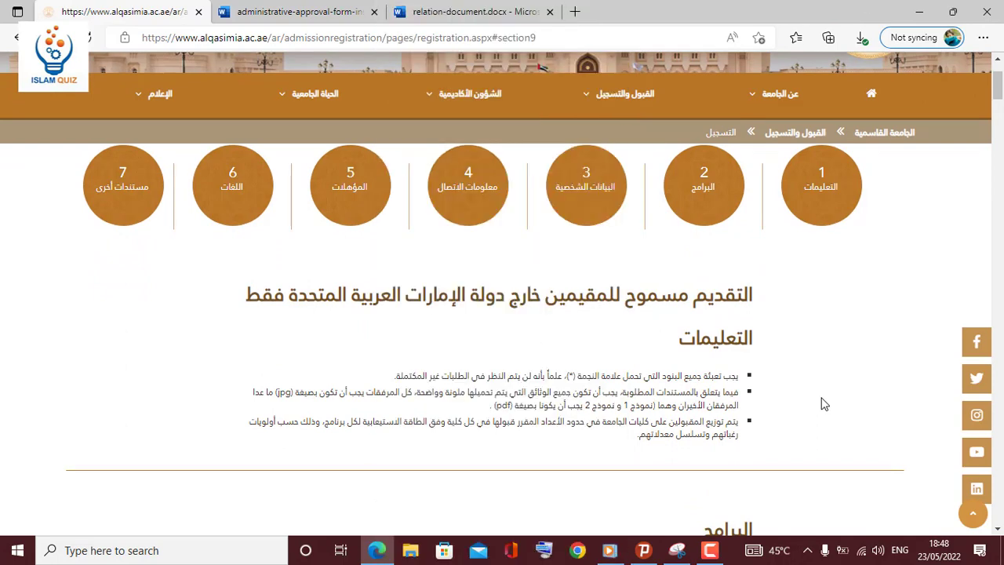
scroll(824, 404, down, 1)
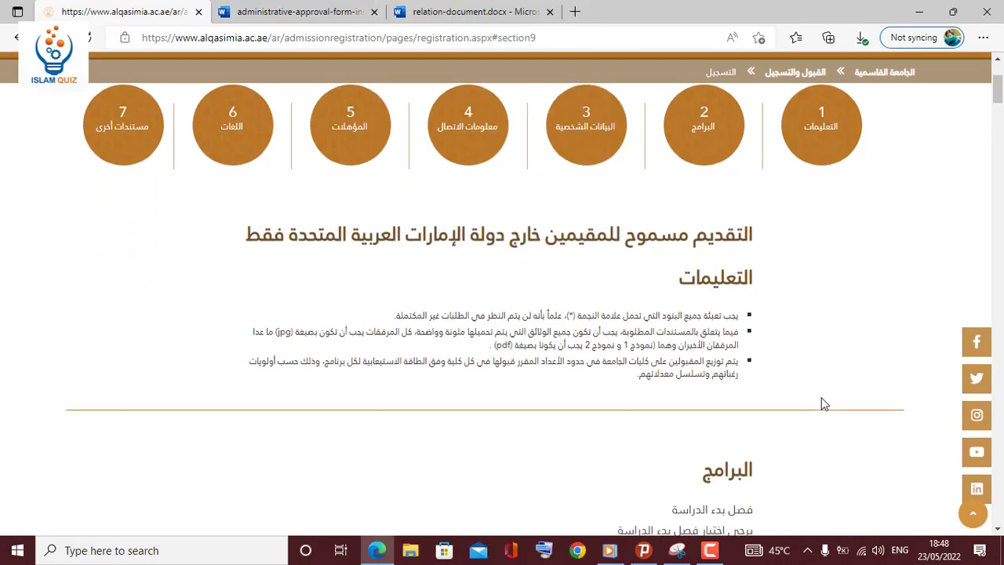
scroll(824, 404, down, 2)
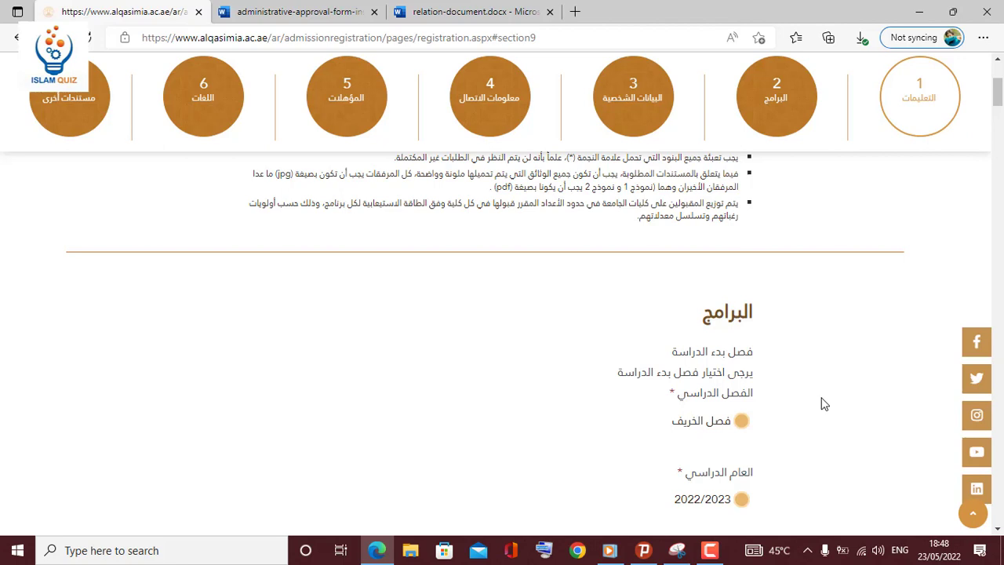
scroll(824, 404, down, 1)
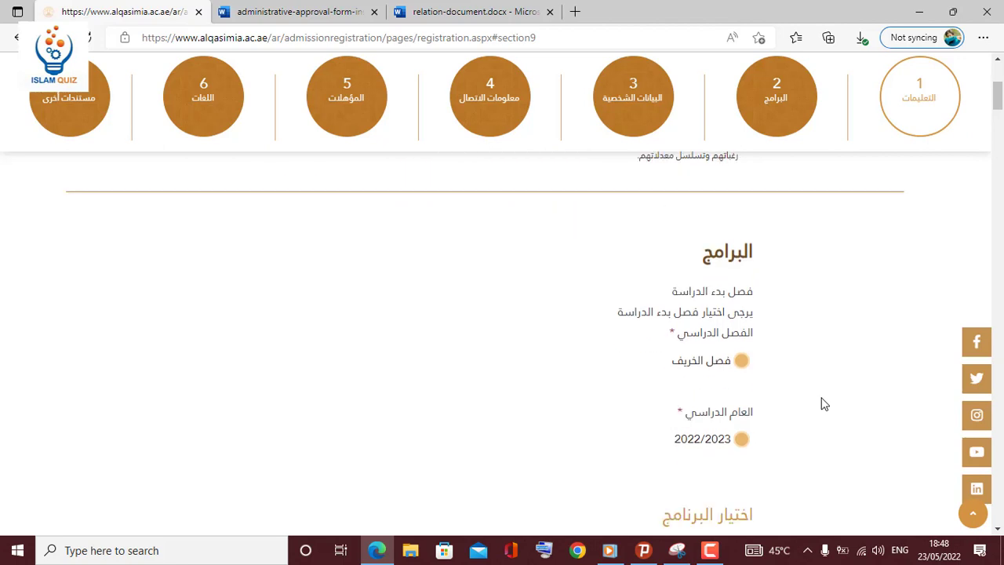
scroll(824, 404, down, 5)
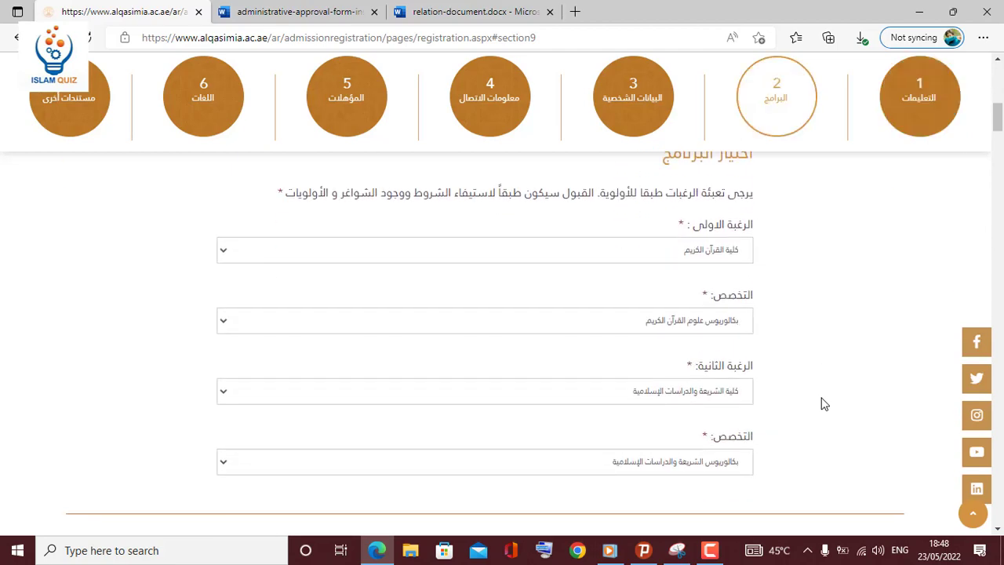
scroll(823, 404, up, 6)
scroll(824, 405, down, 2)
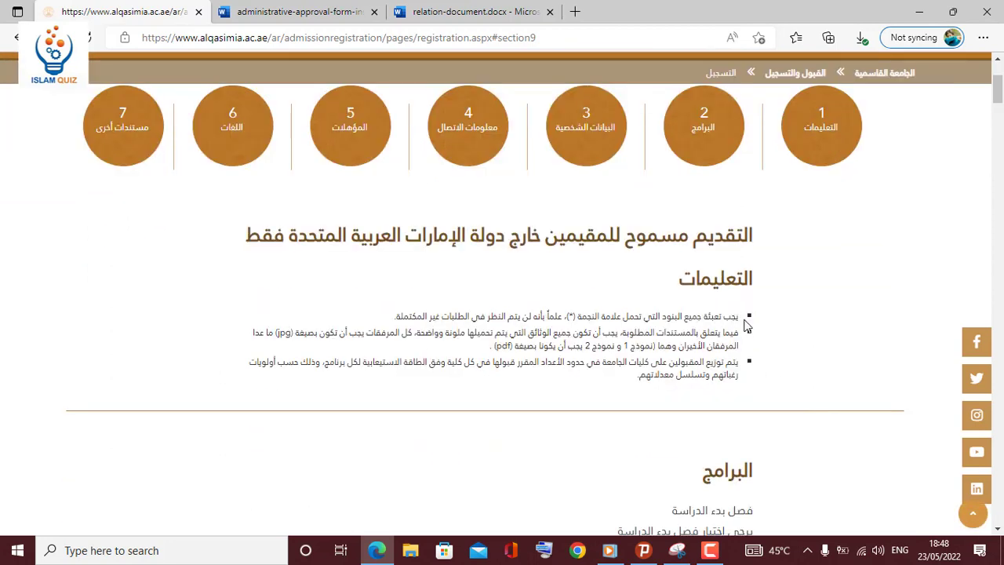
Step: Read the instructions on mandatory starred fields and the required jpg and pdf attachment formats, highlighting the key passages
drag(746, 320, 554, 316)
click(566, 319)
drag(568, 315, 574, 316)
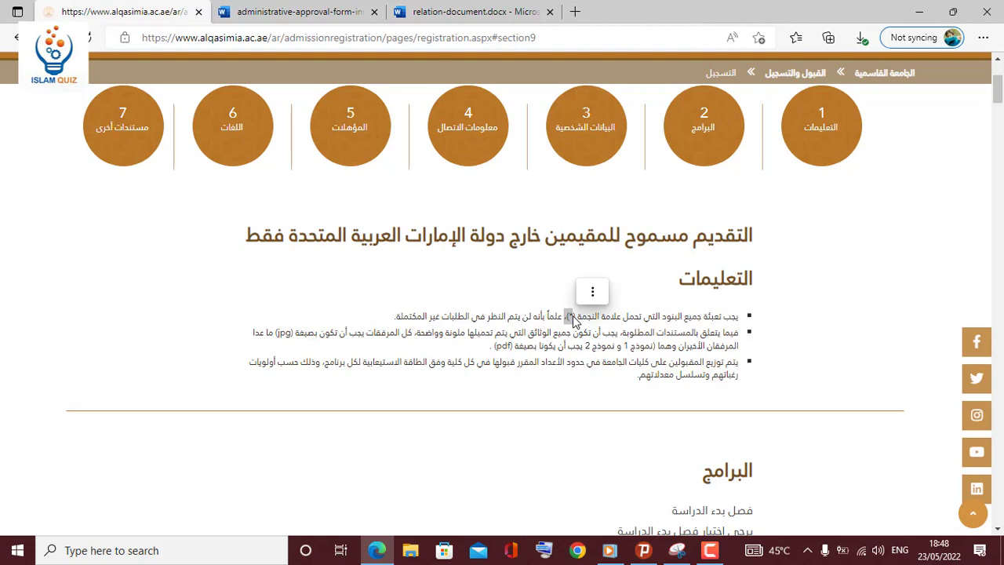
click(572, 315)
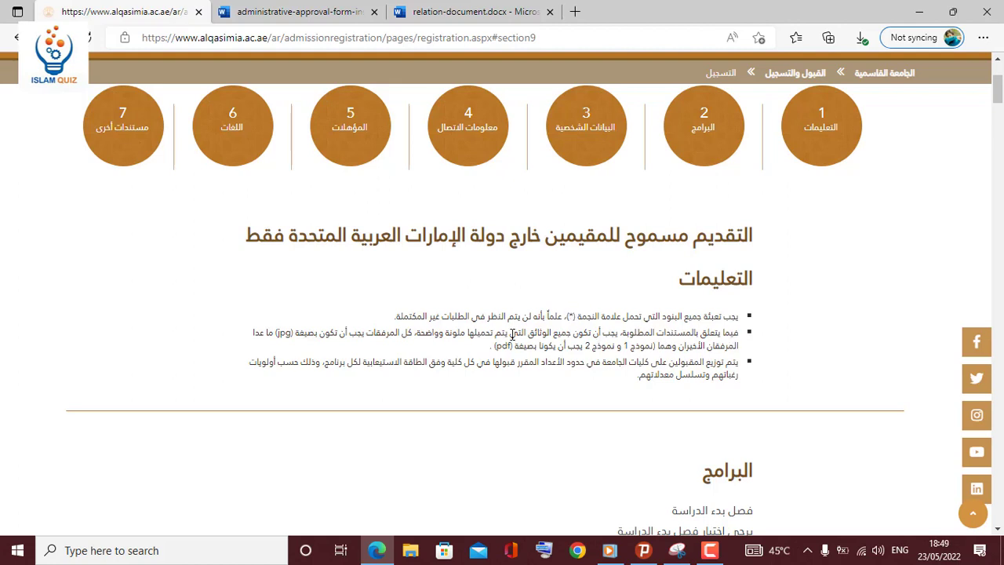
double_click(285, 333)
click(575, 350)
drag(517, 345, 492, 347)
click(477, 353)
Step: Review the first-choice college options and select بكالوريوس علوم القرآن الكريم as the first-choice specialisation
scroll(842, 385, down, 3)
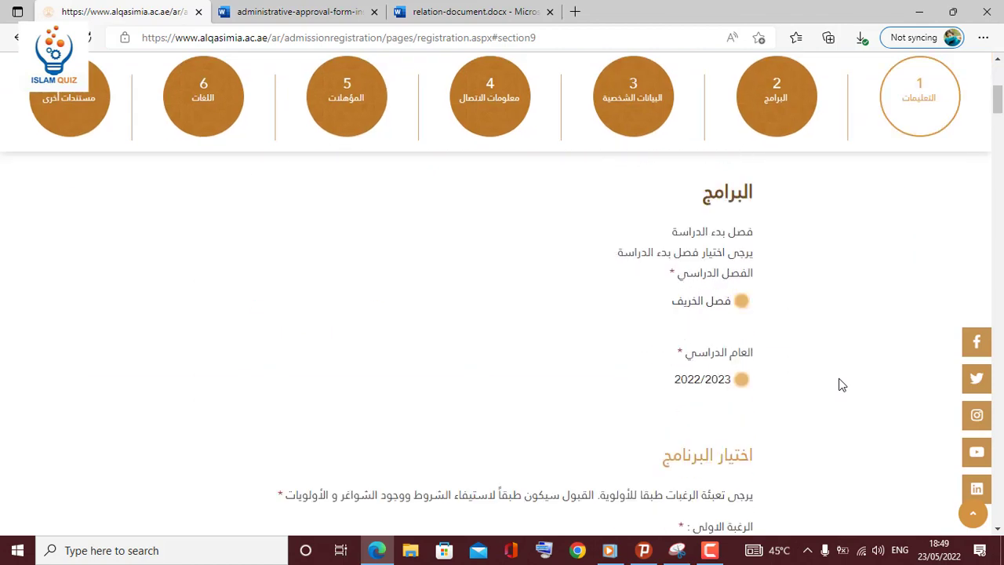
scroll(842, 385, down, 3)
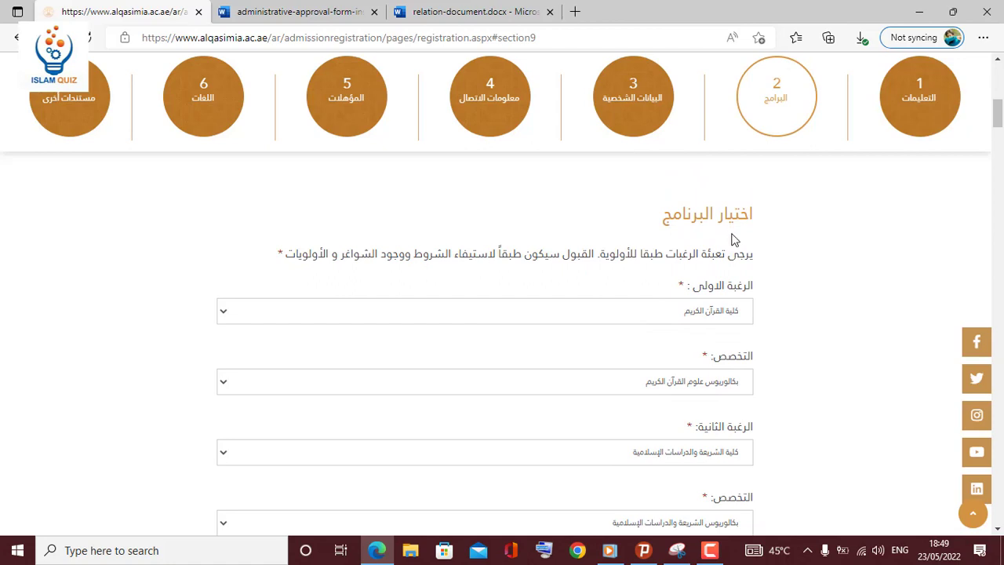
click(713, 317)
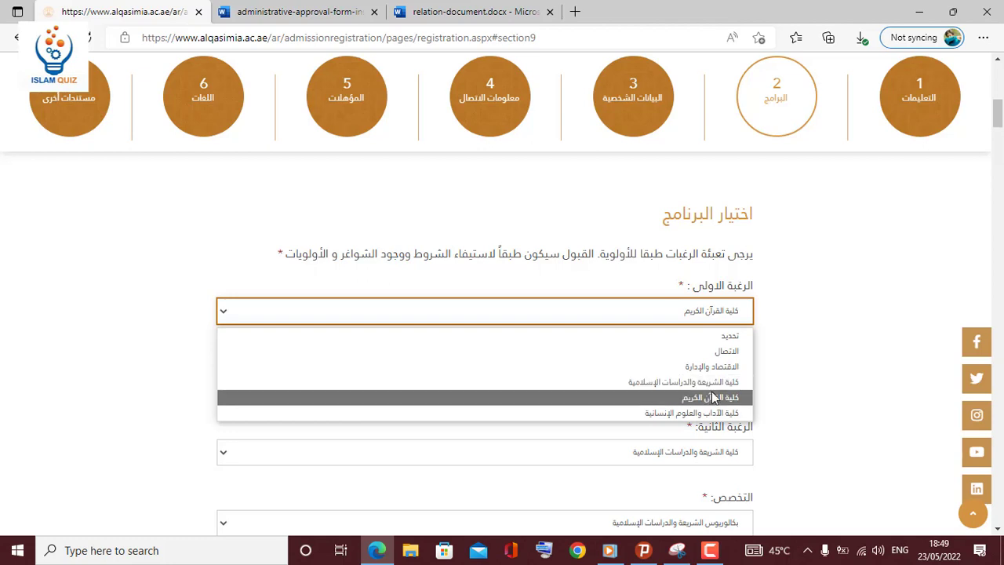
click(770, 380)
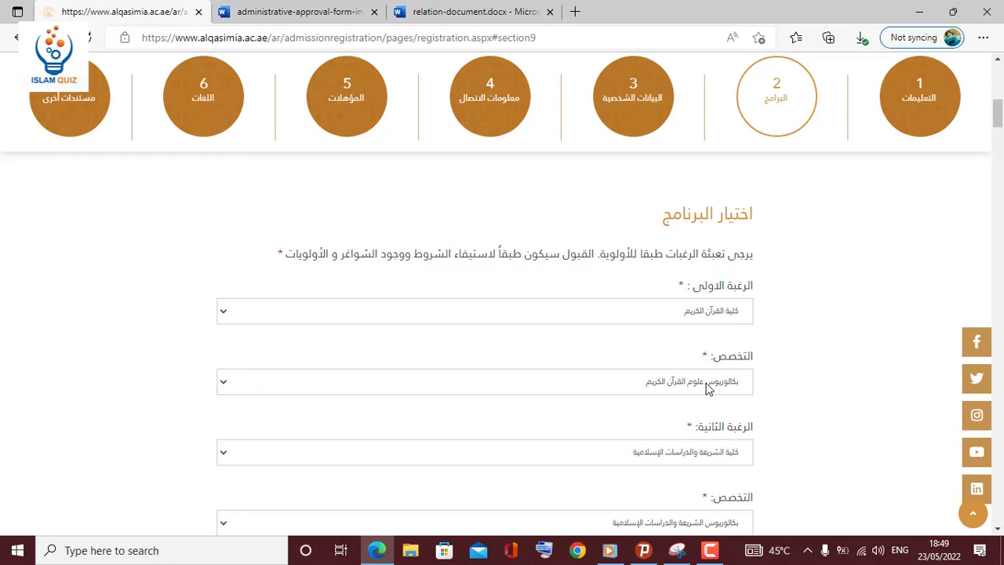
click(708, 388)
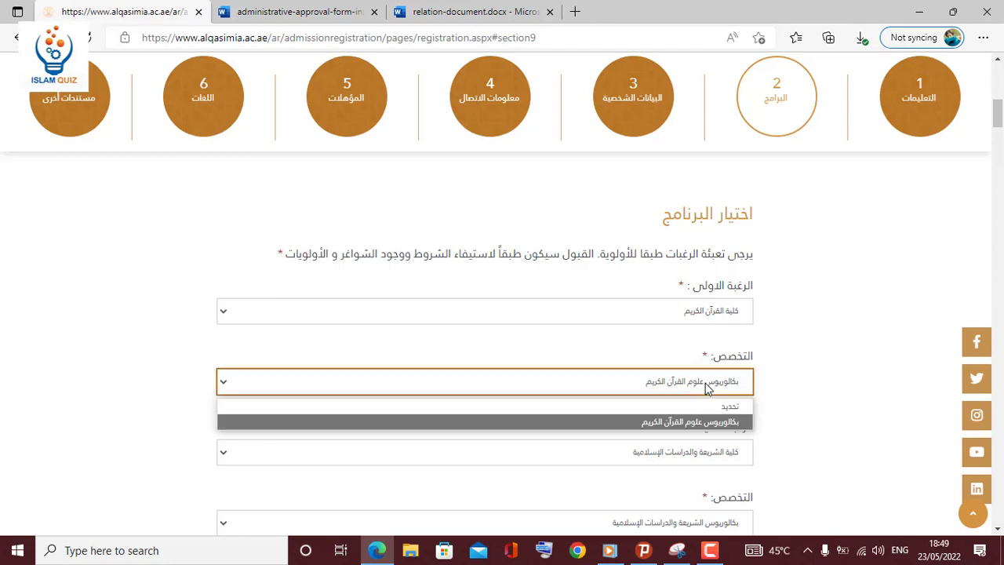
click(695, 424)
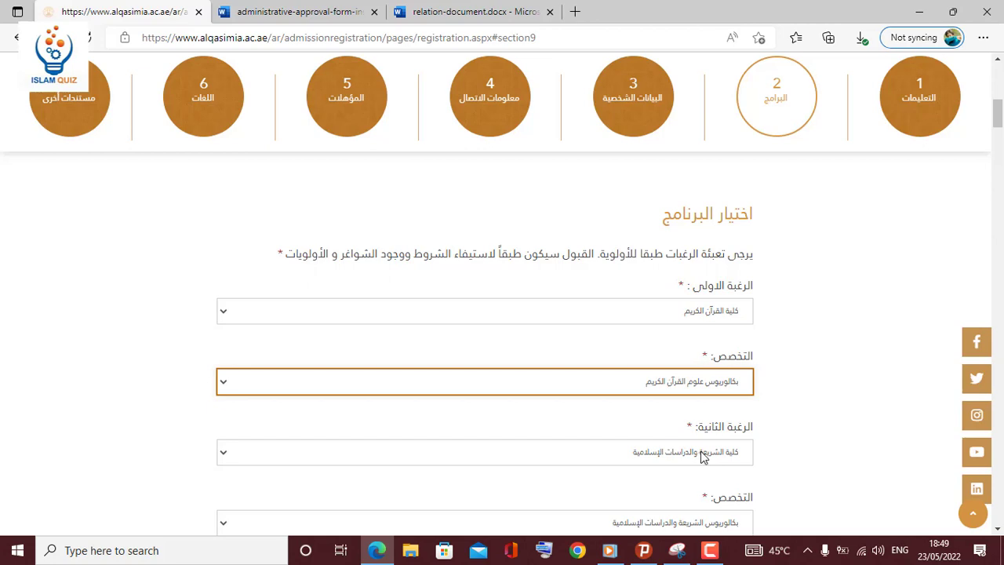
Step: Set the second-choice college to كلية الآداب والعلوم الإنسانية and its specialisation to بكالوريوس اللغة العربية وآدابها
click(704, 457)
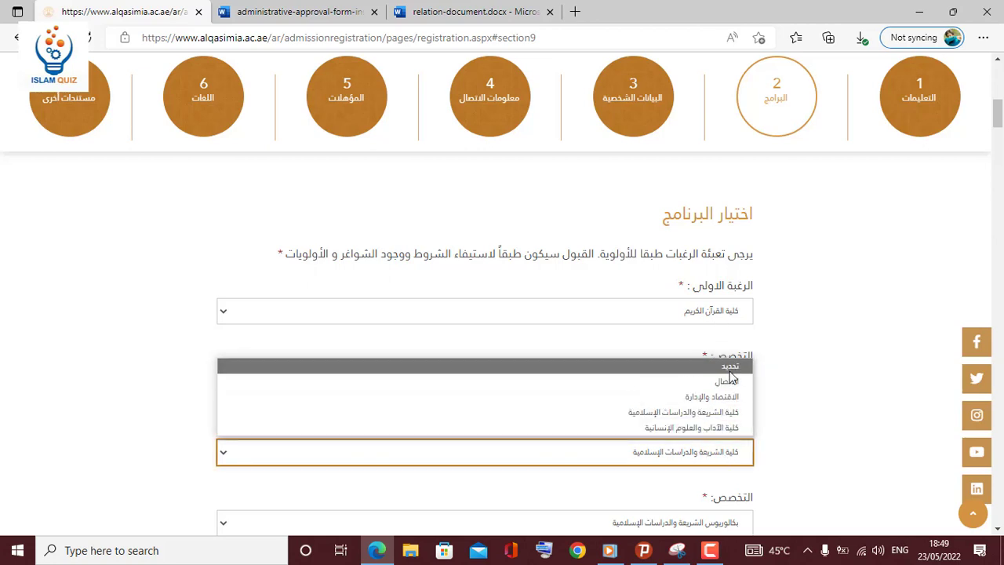
click(726, 428)
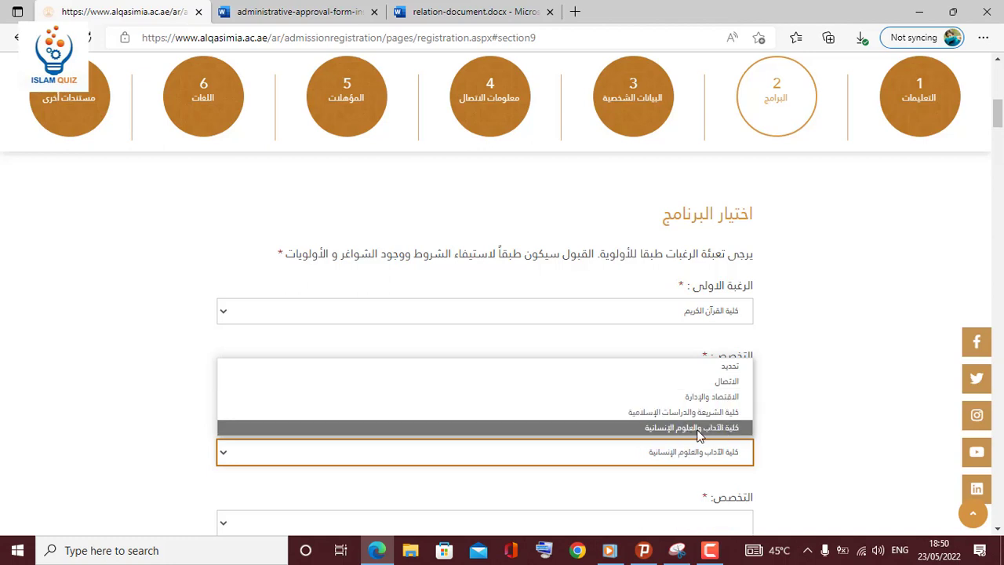
click(817, 439)
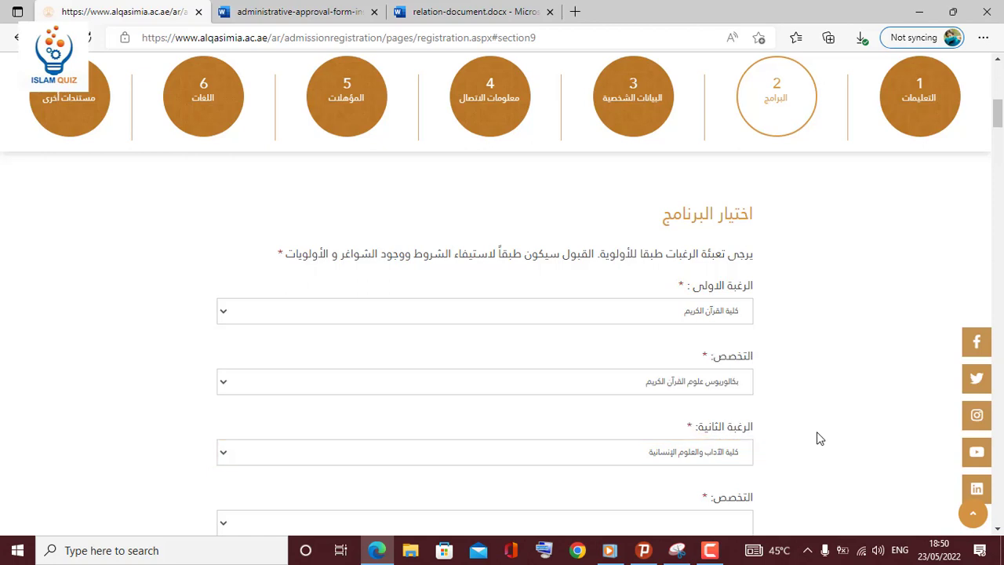
scroll(816, 439, down, 2)
click(730, 409)
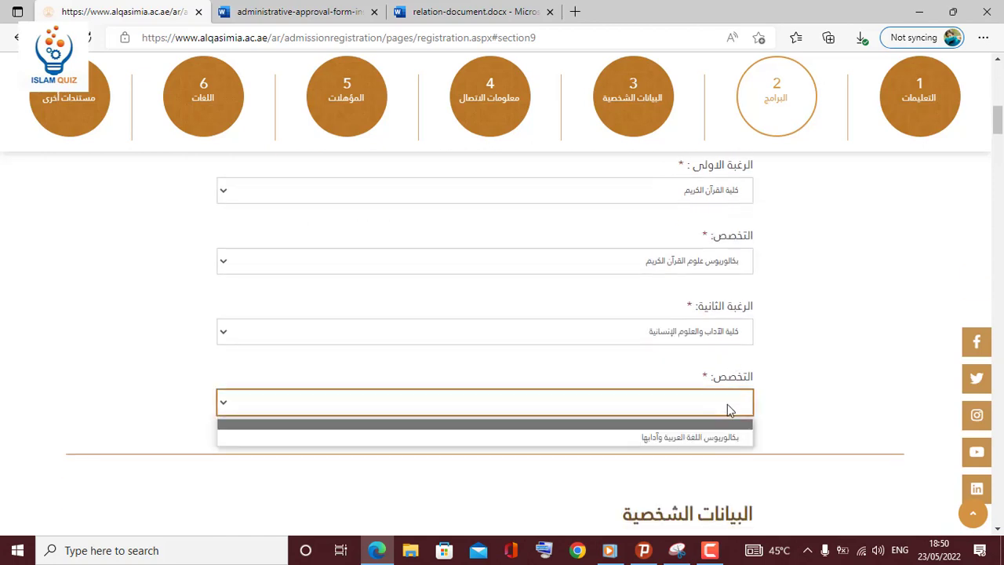
click(718, 437)
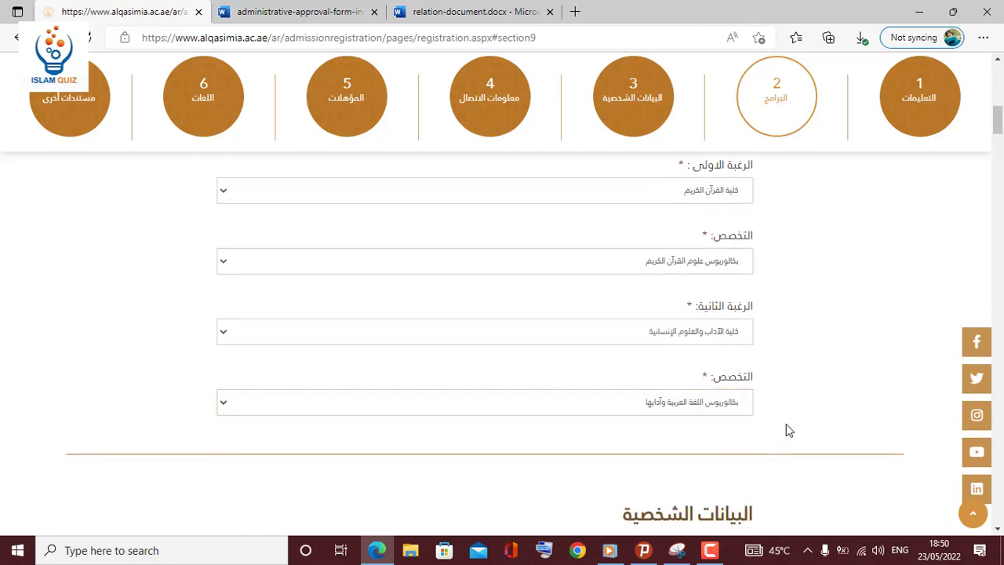
Step: Examine the English and Arabic full-name fields in the personal data section, leaving both blank
scroll(787, 426, down, 4)
scroll(788, 430, down, 1)
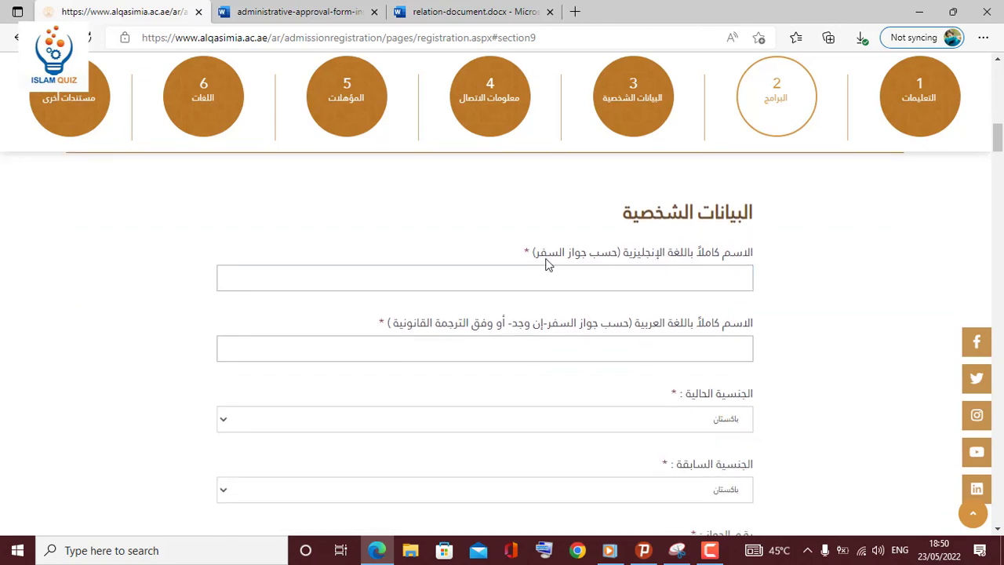
click(651, 277)
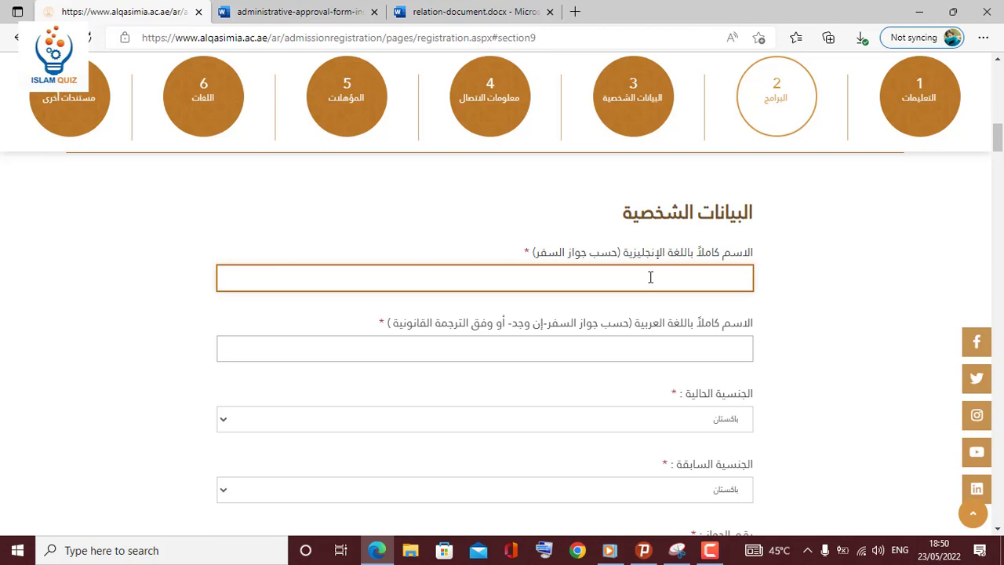
click(679, 339)
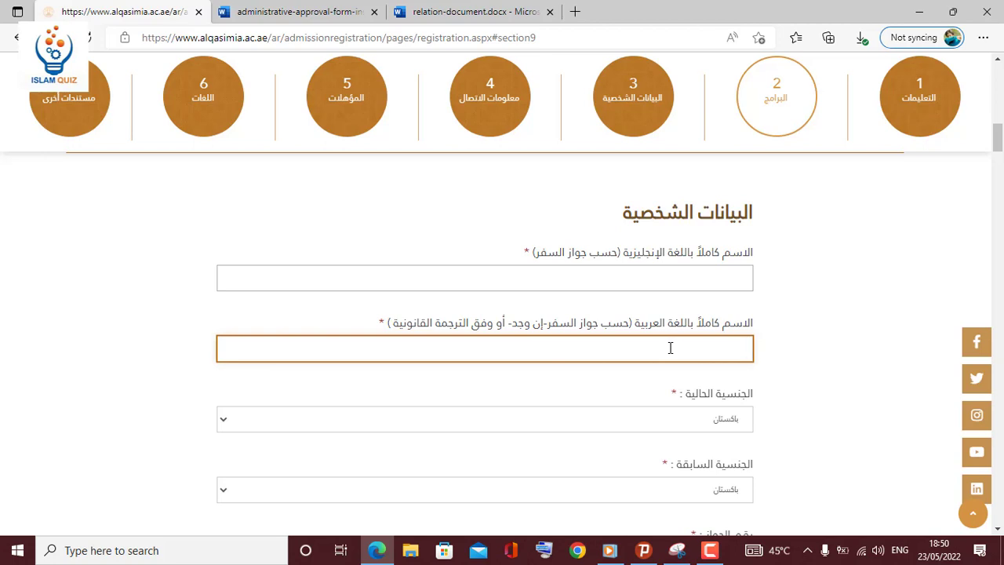
click(789, 370)
Step: Check the current and previous nationality selections in the personal data section without changing them
scroll(791, 369, down, 2)
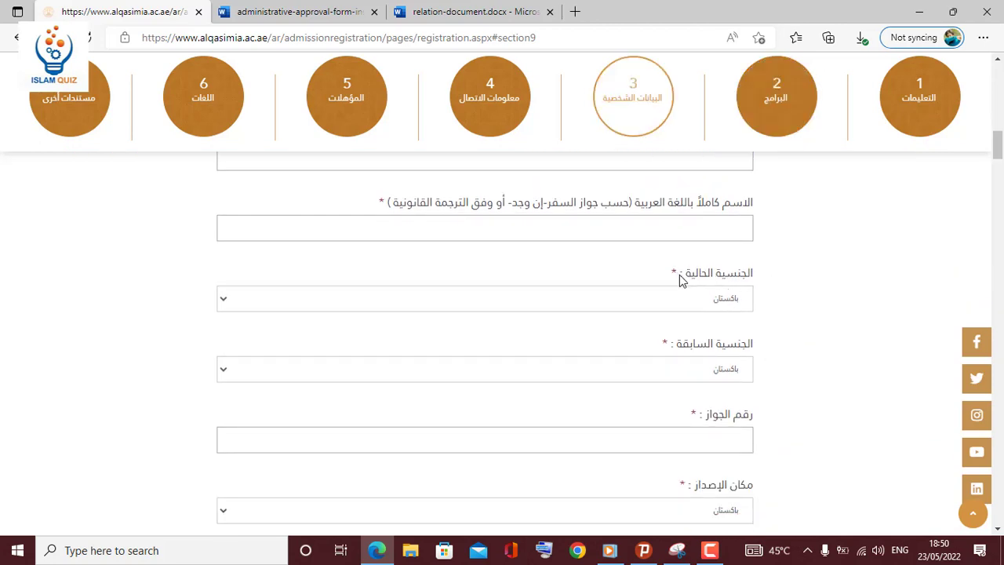
click(726, 305)
click(727, 304)
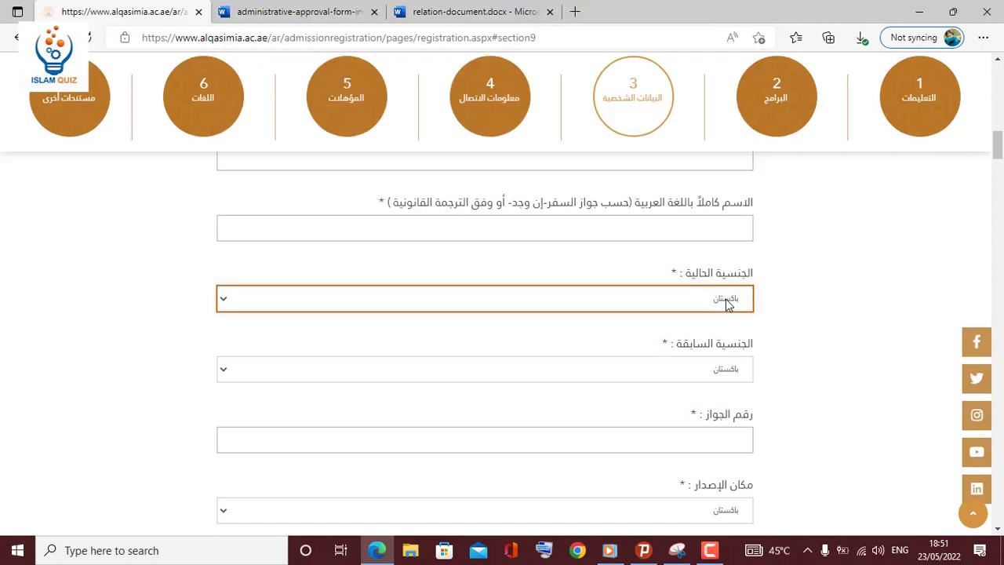
click(773, 318)
scroll(774, 319, down, 2)
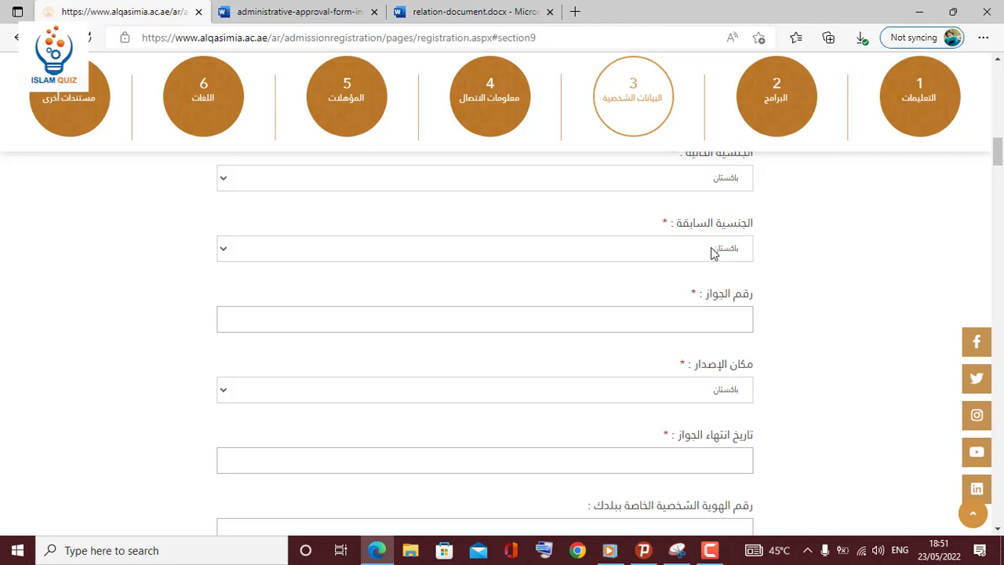
click(714, 253)
click(803, 303)
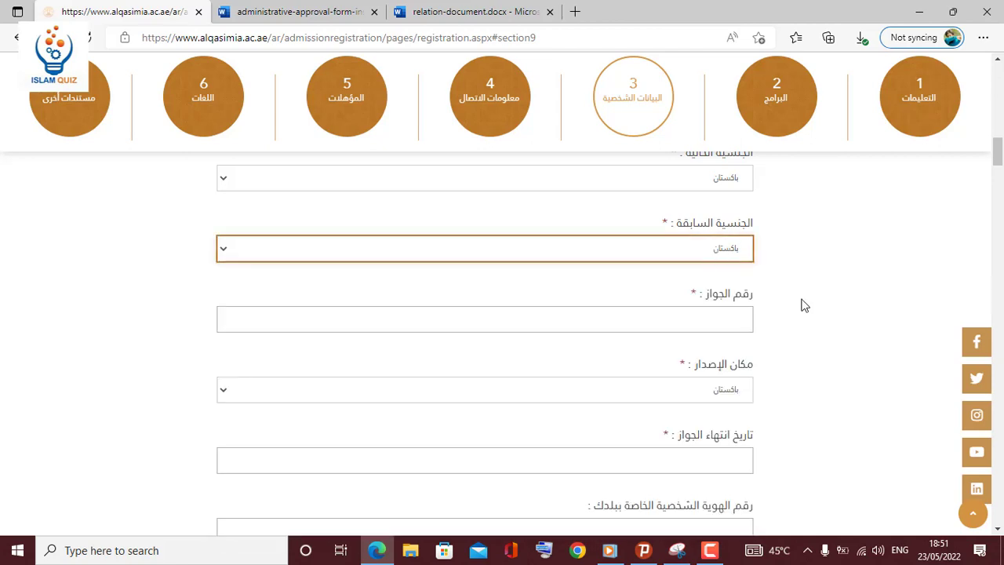
Step: Check the passport's place-of-issue selection without changing it
scroll(803, 303, down, 1)
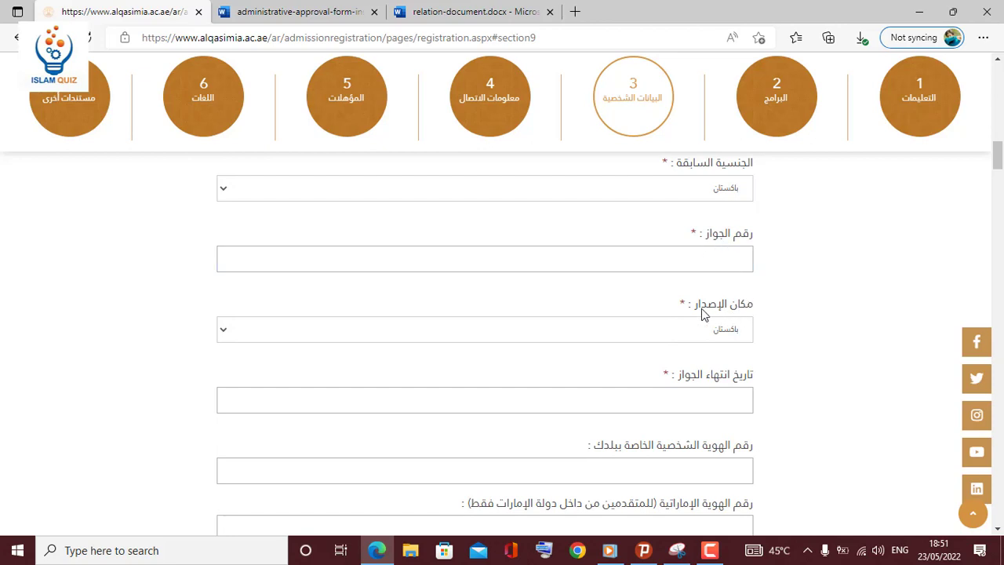
click(715, 333)
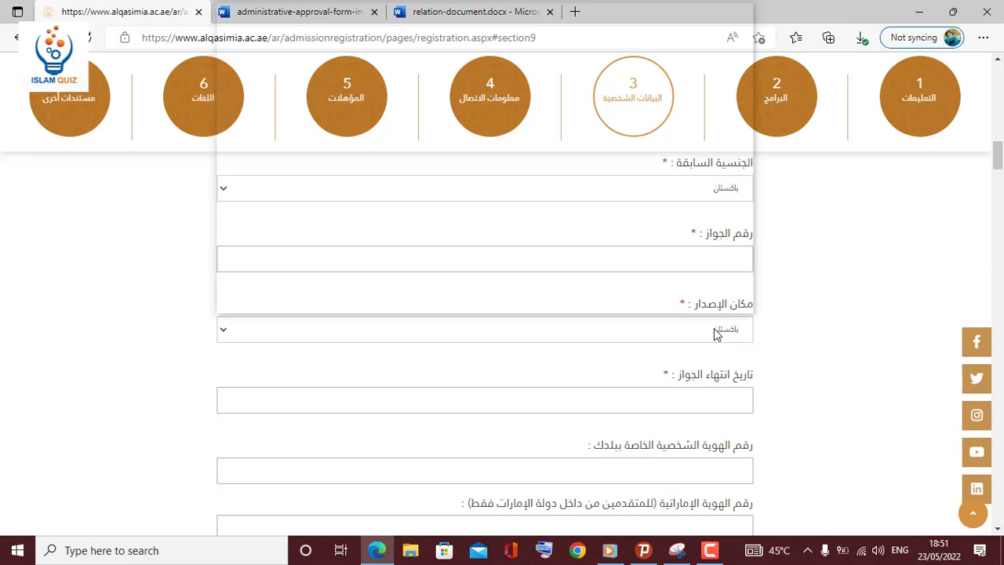
click(716, 334)
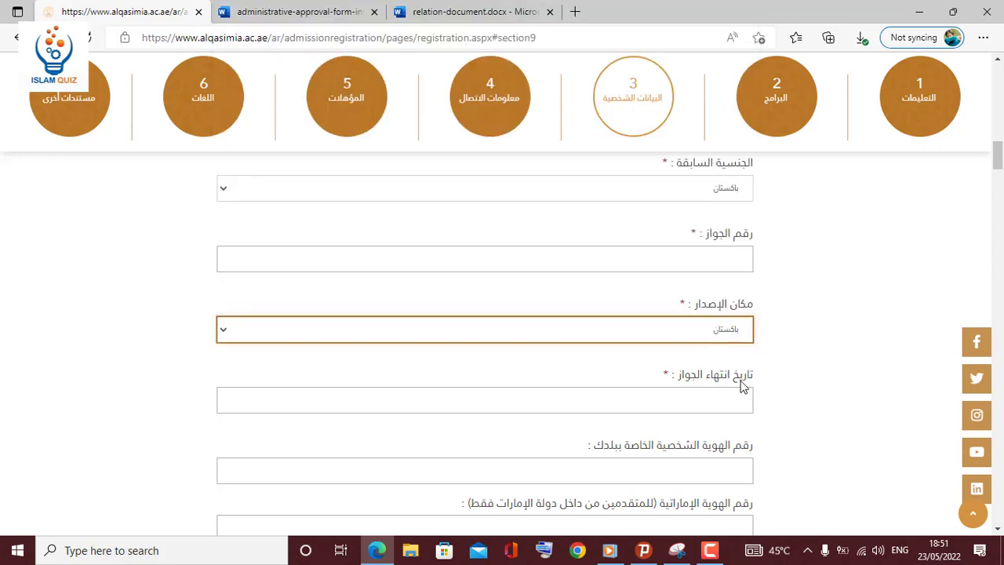
Step: Set the passport expiry date to 05/23/2022 using the date calendar
click(715, 401)
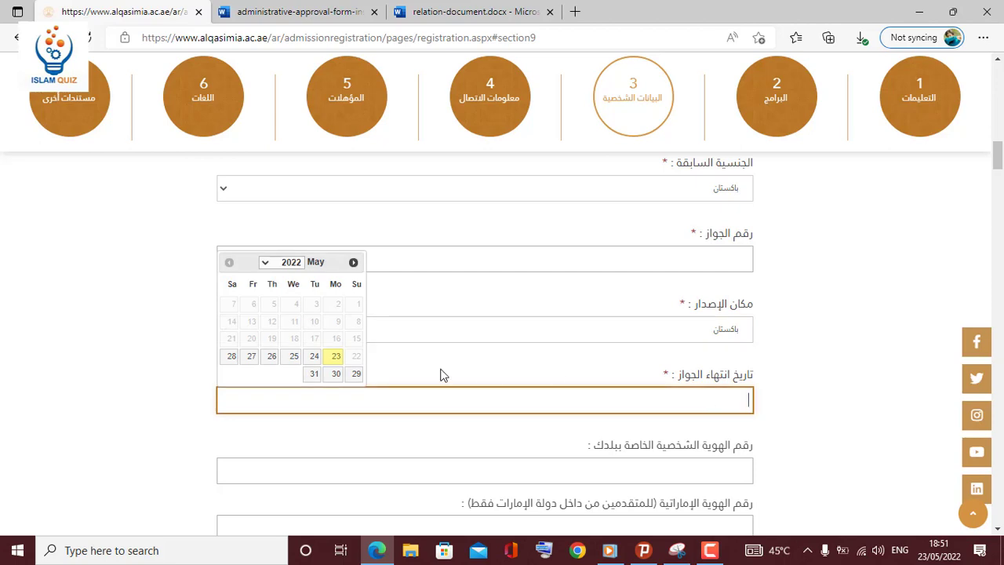
click(267, 265)
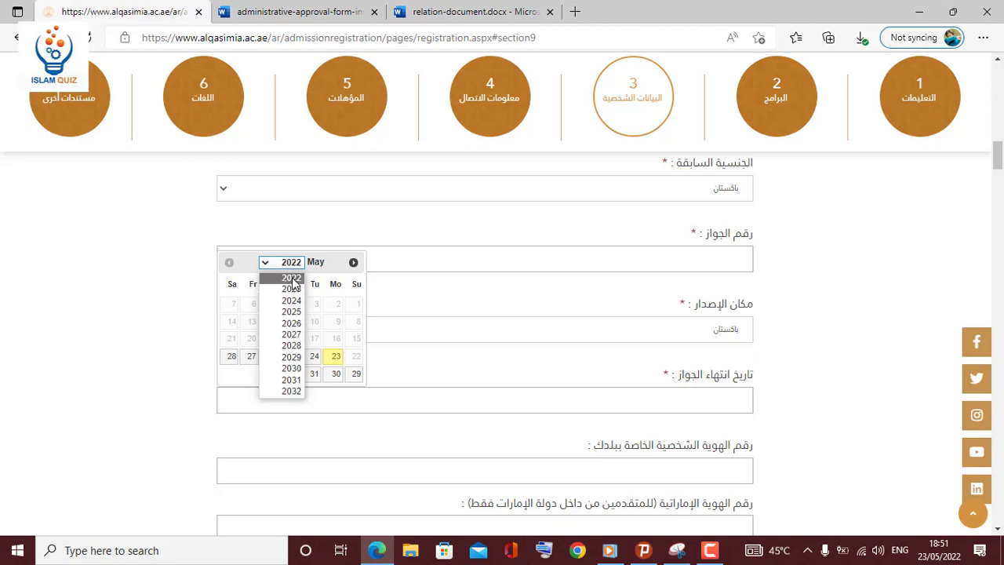
click(293, 279)
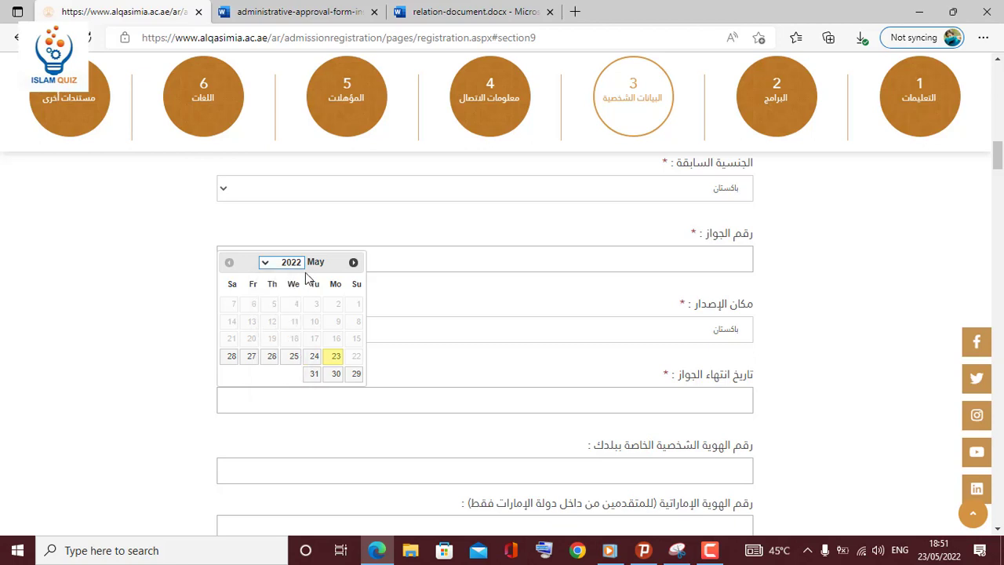
click(355, 264)
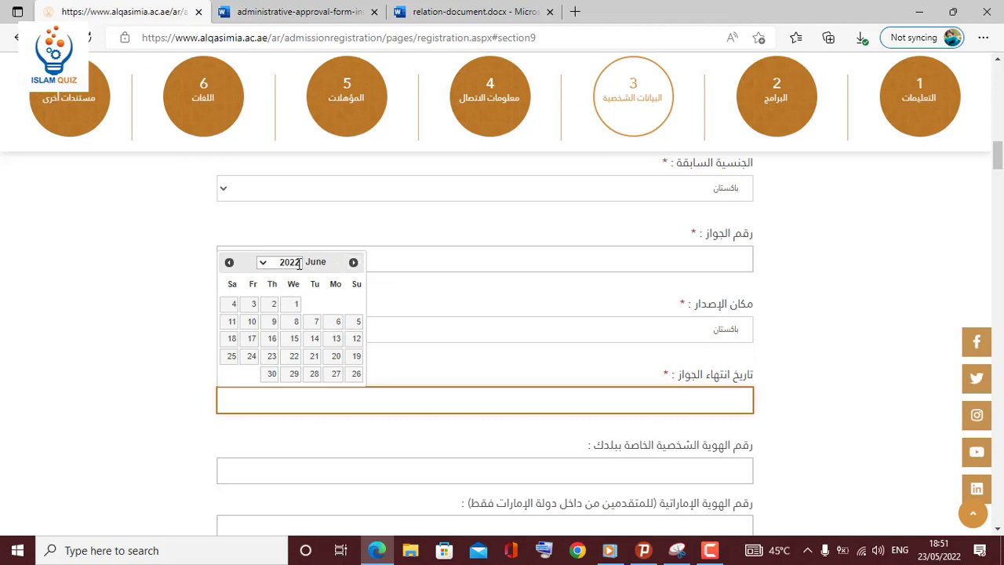
click(230, 265)
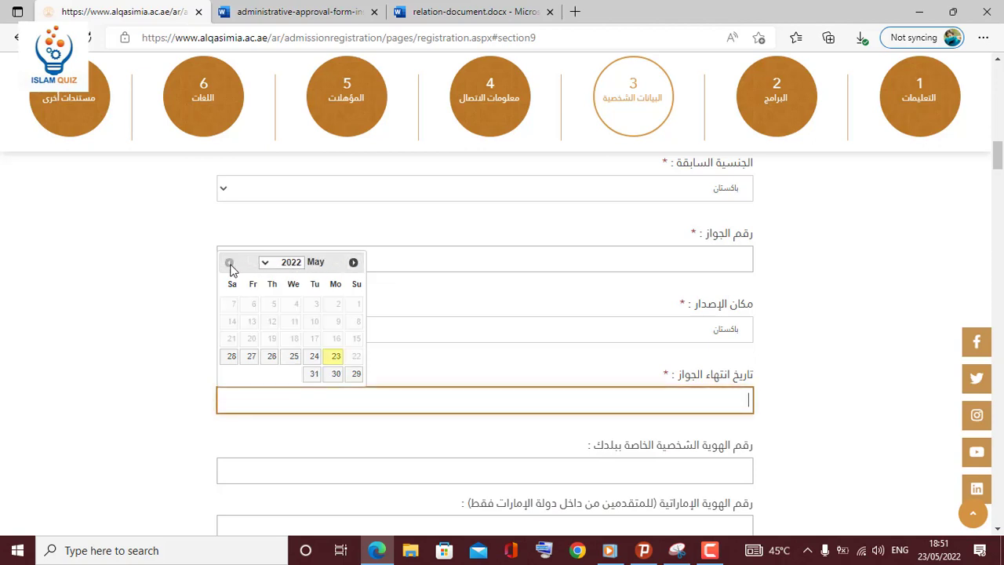
click(335, 357)
Step: Examine the national ID, Emirates ID and unified number fields and the date-of-birth calendar, leaving them blank
scroll(855, 457, down, 3)
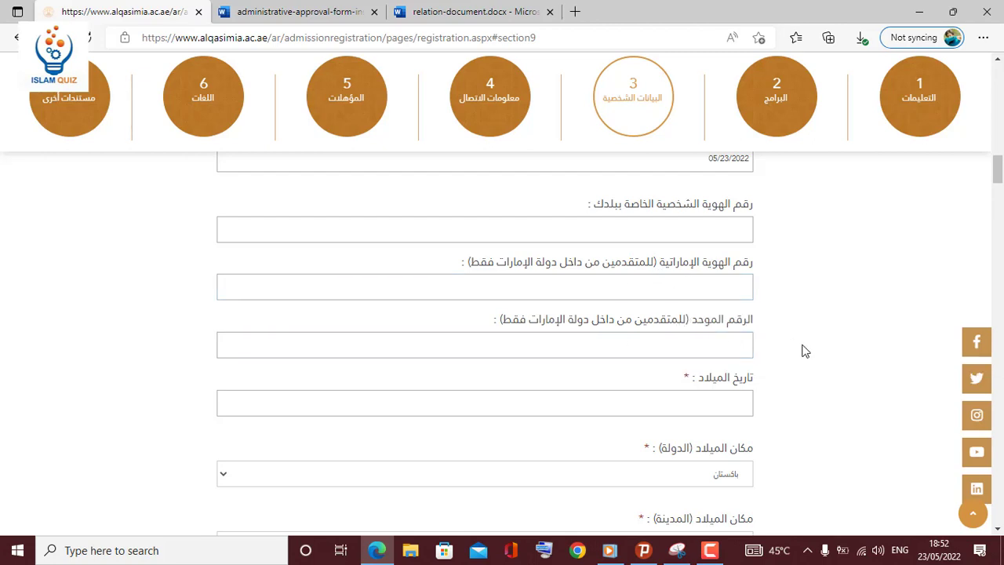
scroll(802, 351, down, 3)
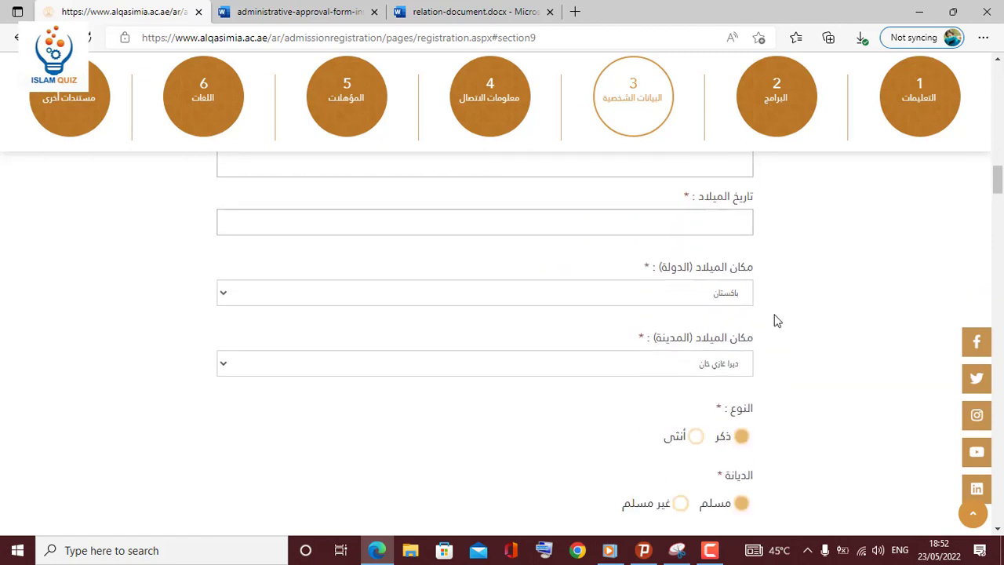
click(720, 227)
click(704, 225)
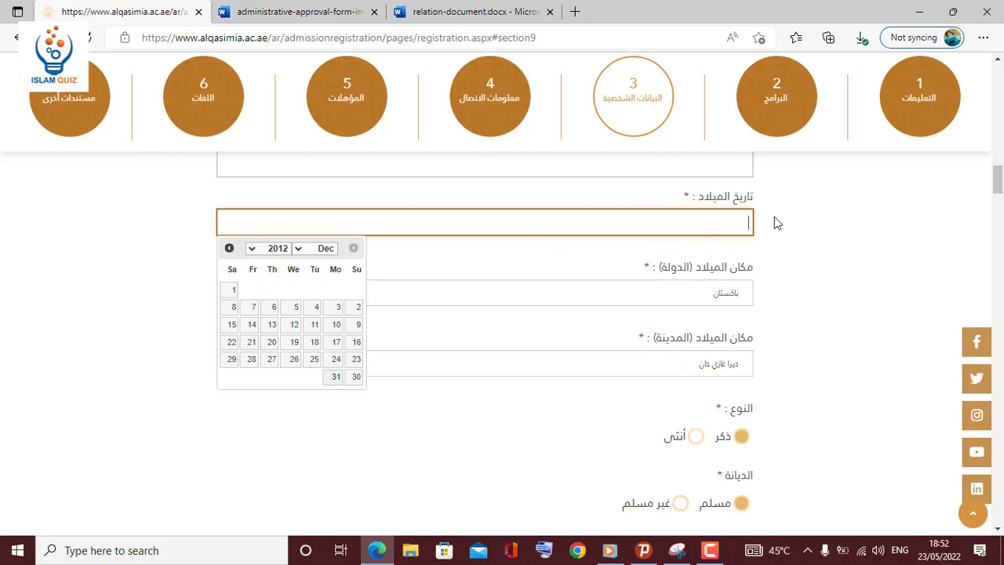
click(804, 239)
Step: Check the country of birth and keep ديرا غازي خان selected as the city of birth
scroll(803, 238, down, 1)
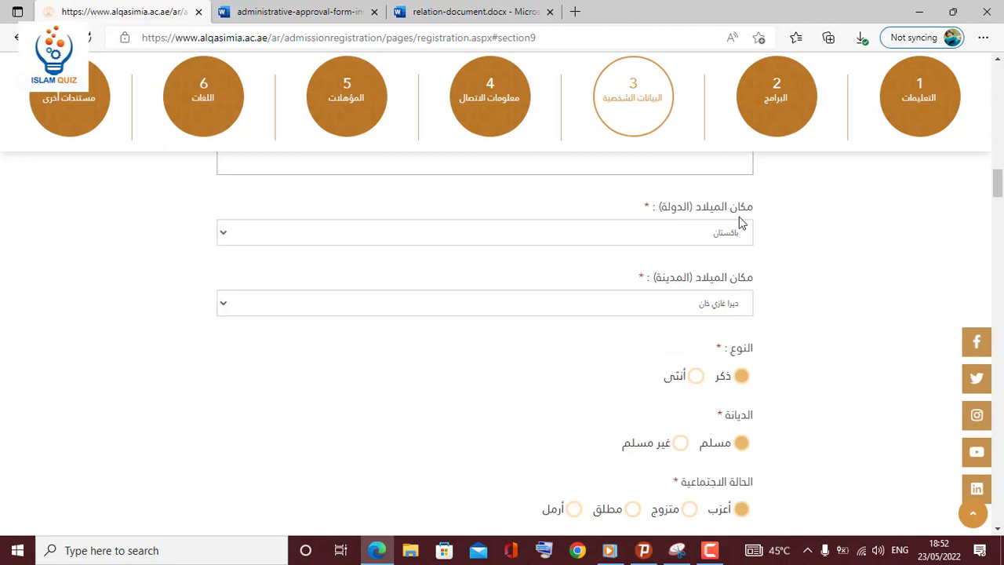
click(688, 237)
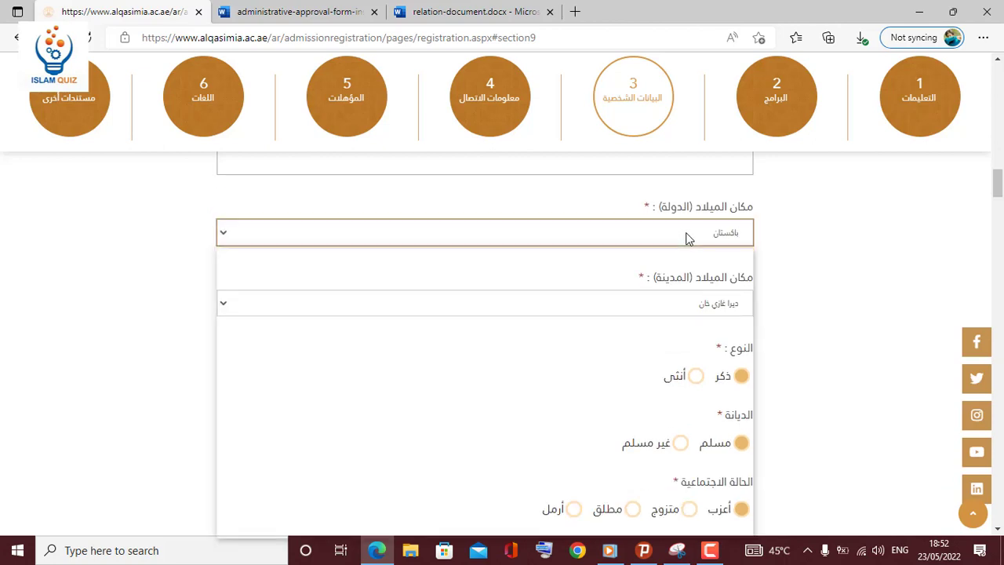
click(712, 306)
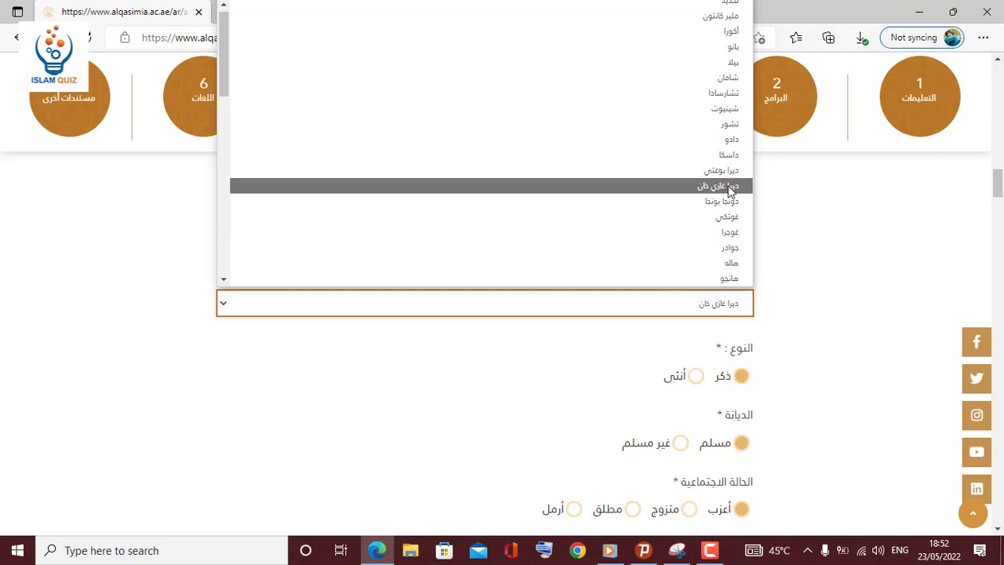
click(729, 187)
Step: Review the gender, religion, marital status, UAE residence, UAE relatives and COVID-19 vaccination answers
scroll(805, 330, down, 3)
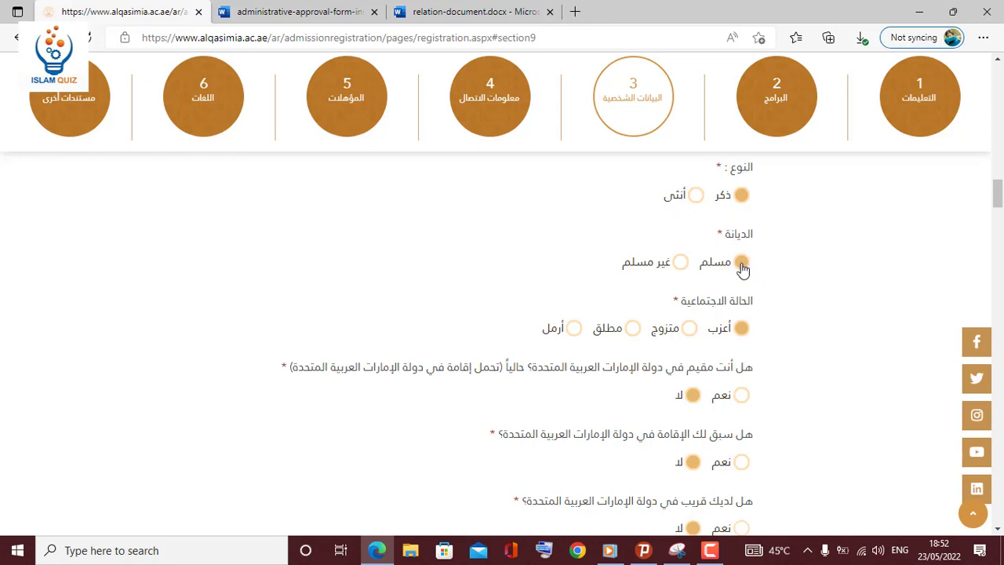
scroll(779, 289, down, 3)
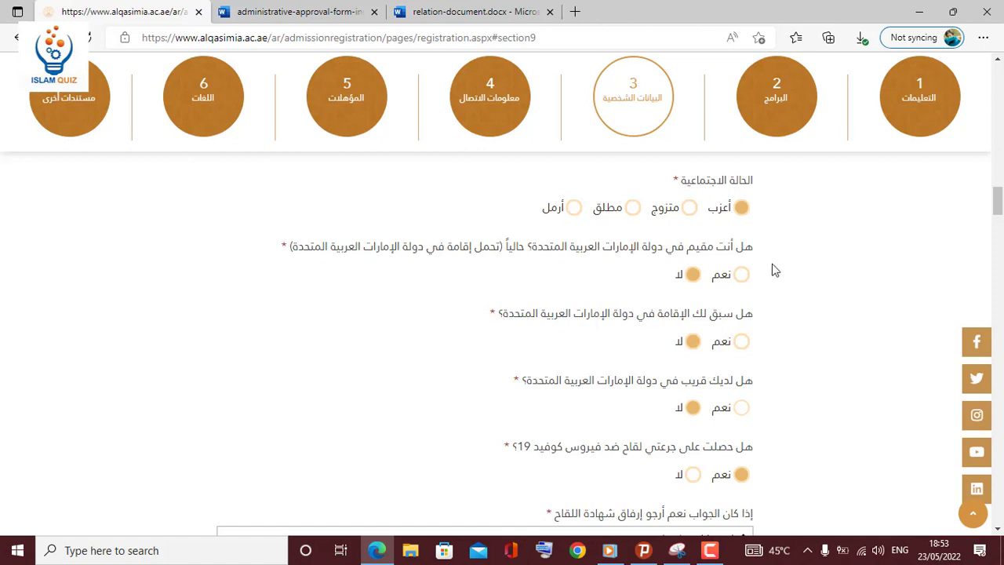
scroll(774, 269, down, 1)
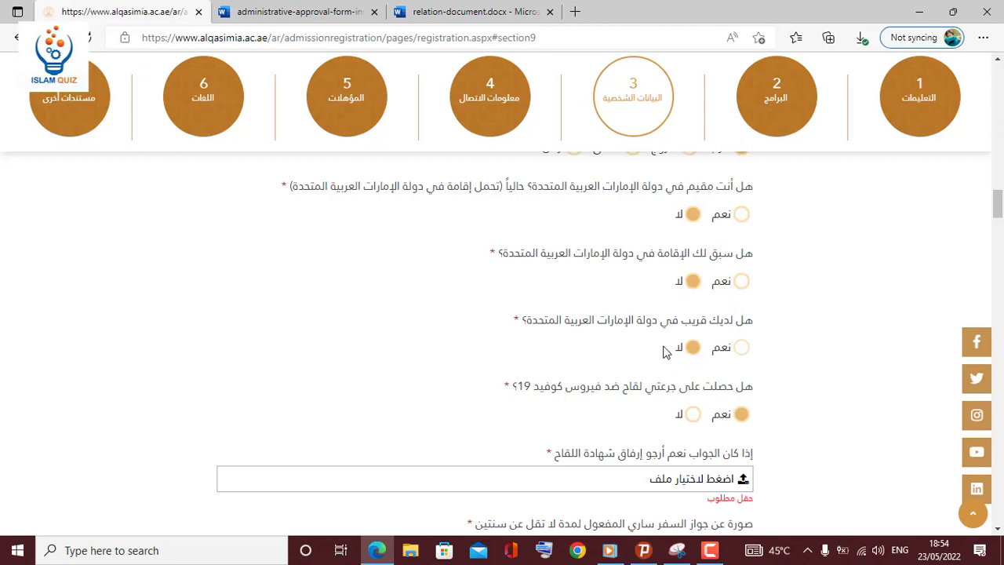
scroll(663, 351, down, 1)
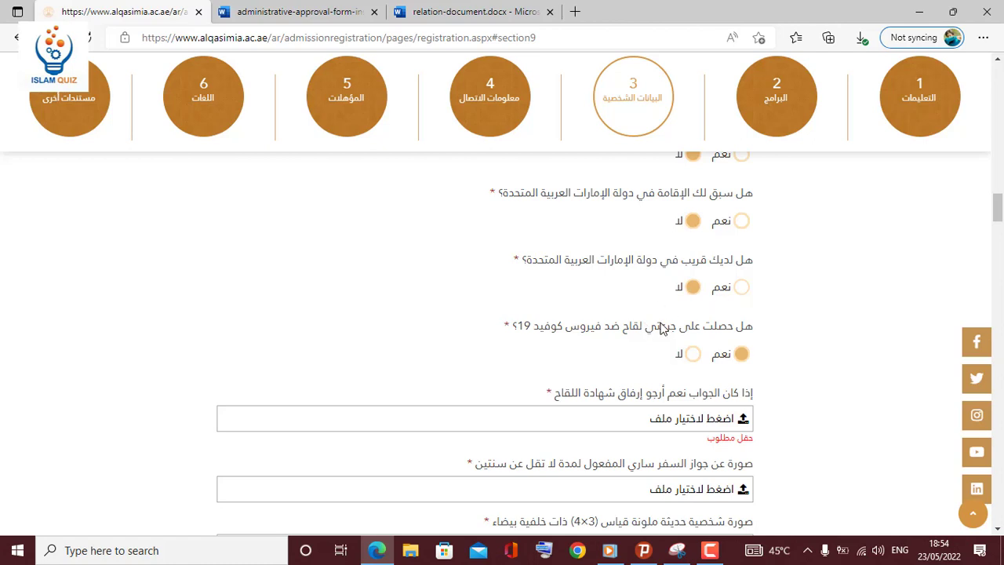
Step: Attach the image "Madinah university new portal application status changed 2022.jpg" from Documents as the vaccination certificate
scroll(657, 353, down, 1)
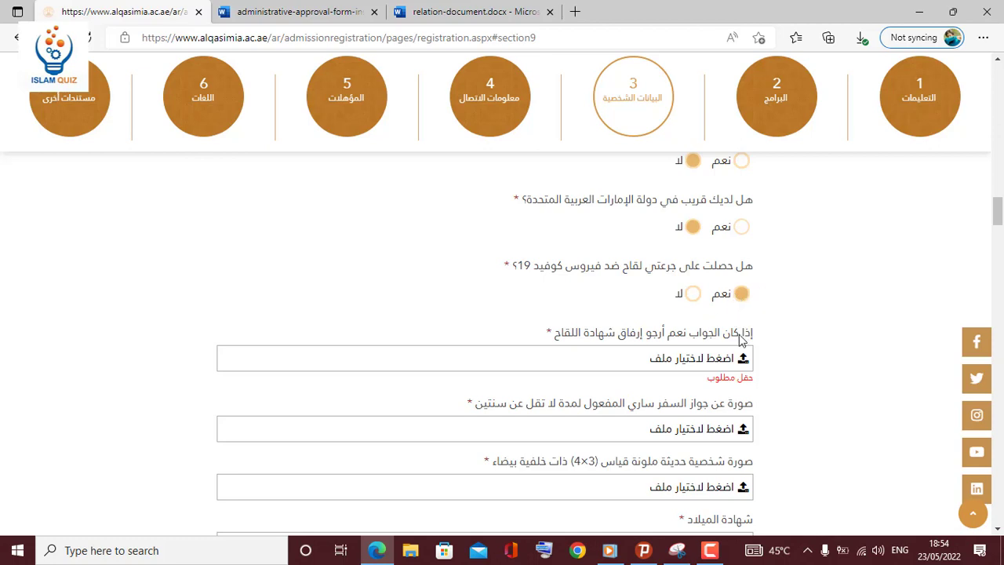
click(704, 365)
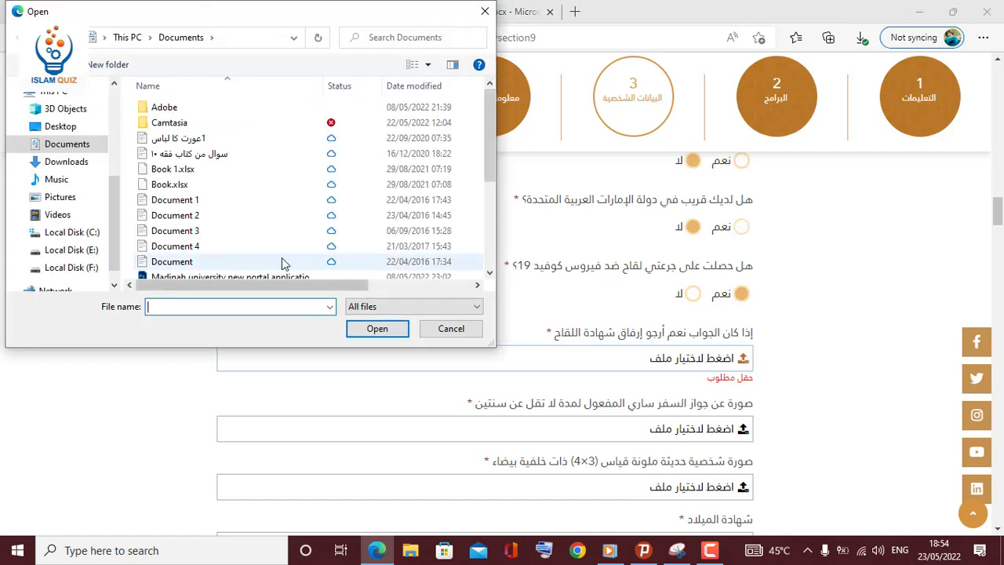
drag(491, 166, 487, 270)
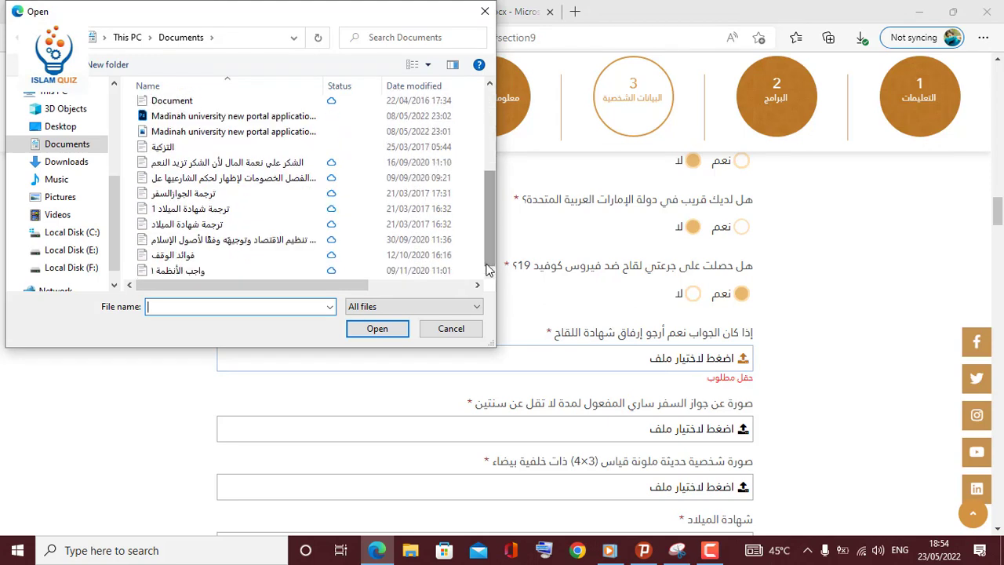
click(287, 133)
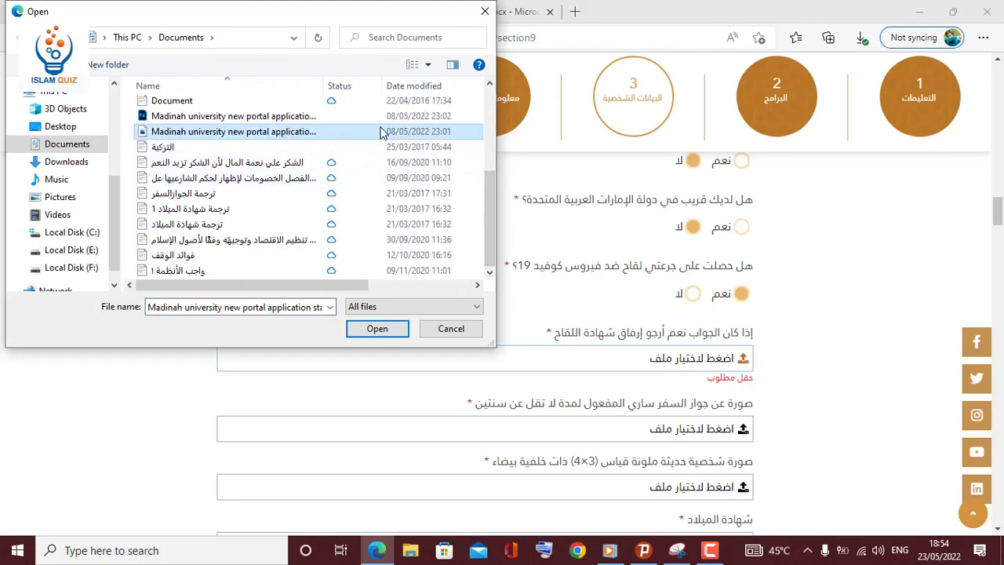
click(380, 330)
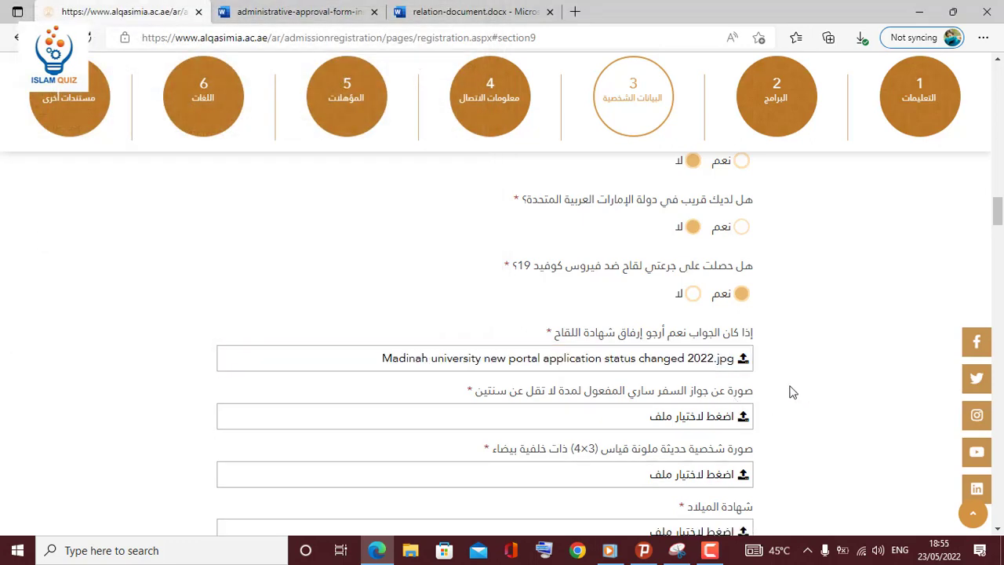
Step: Examine the upload requirements for the passport copy, 4×3 white-background photo, birth certificate, UAE residence and national ID without attaching files
scroll(796, 391, down, 2)
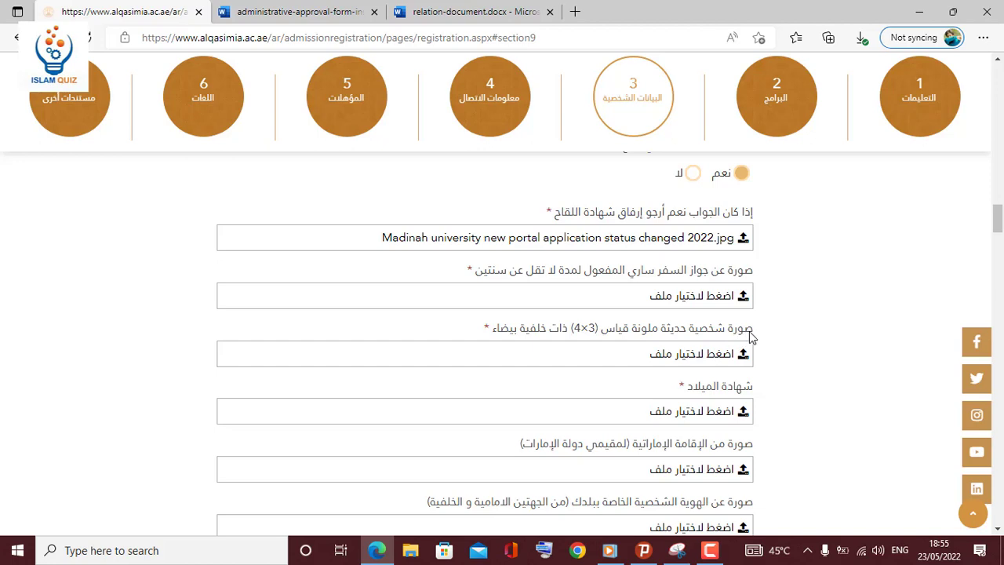
drag(751, 332, 510, 332)
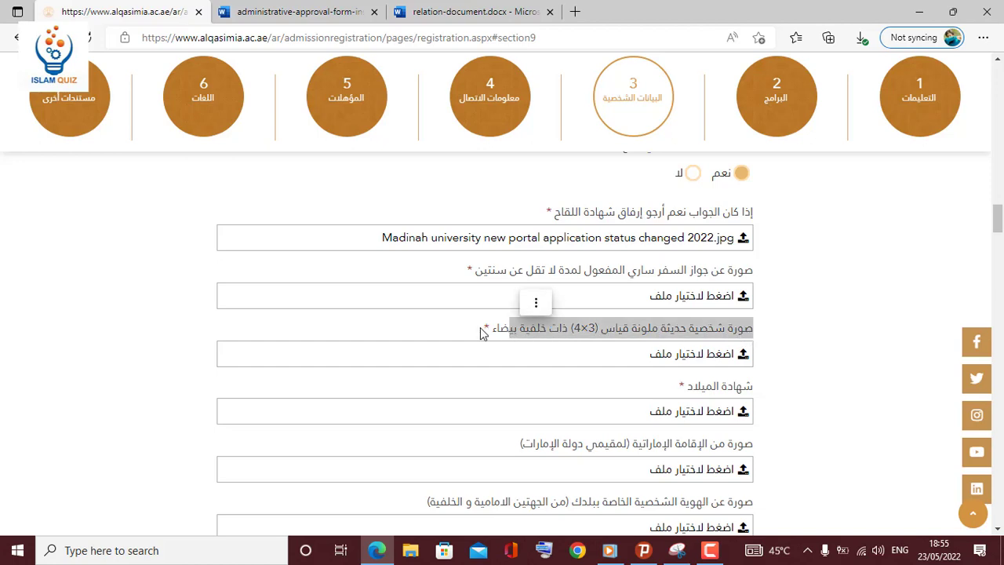
click(716, 382)
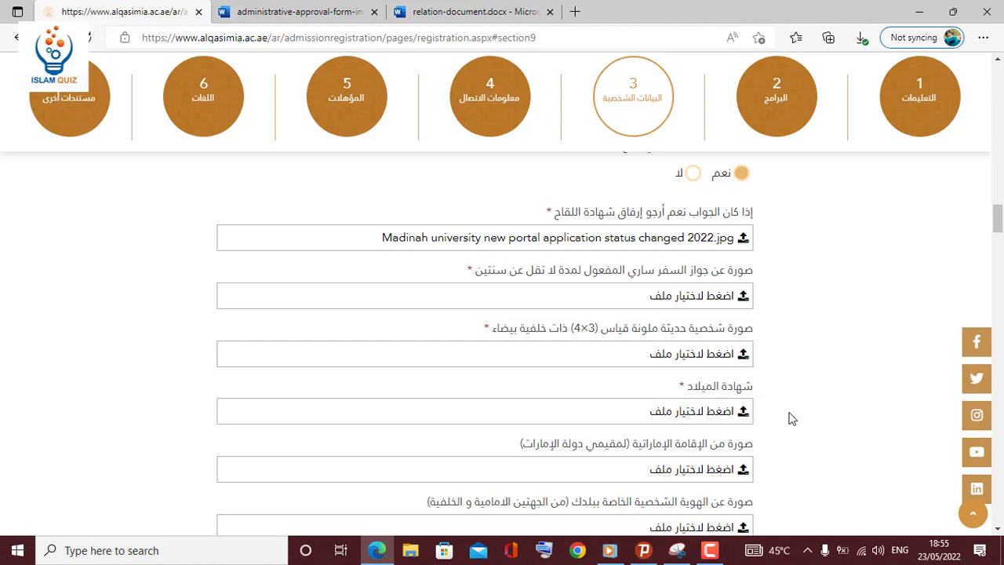
scroll(790, 411, down, 2)
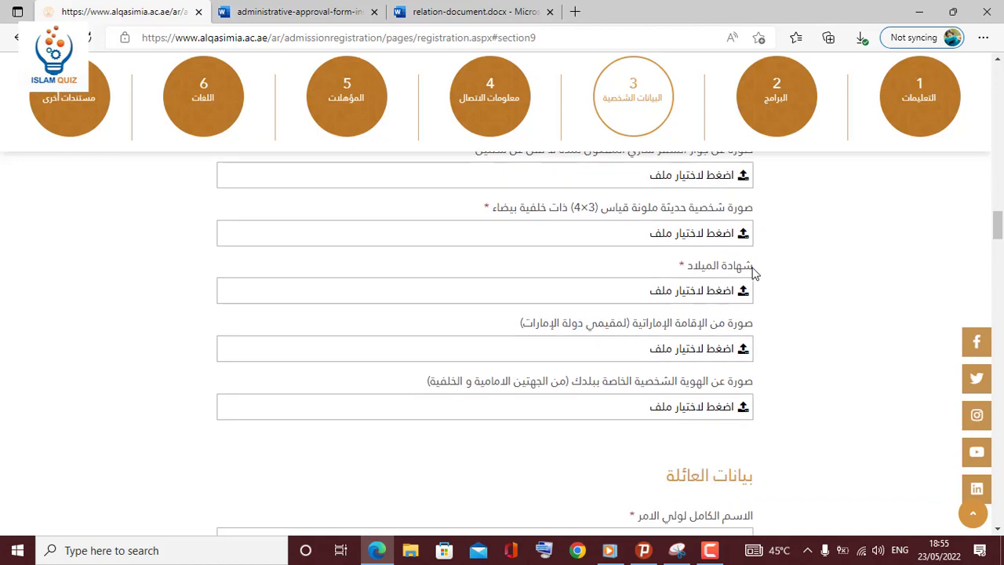
drag(754, 267, 681, 267)
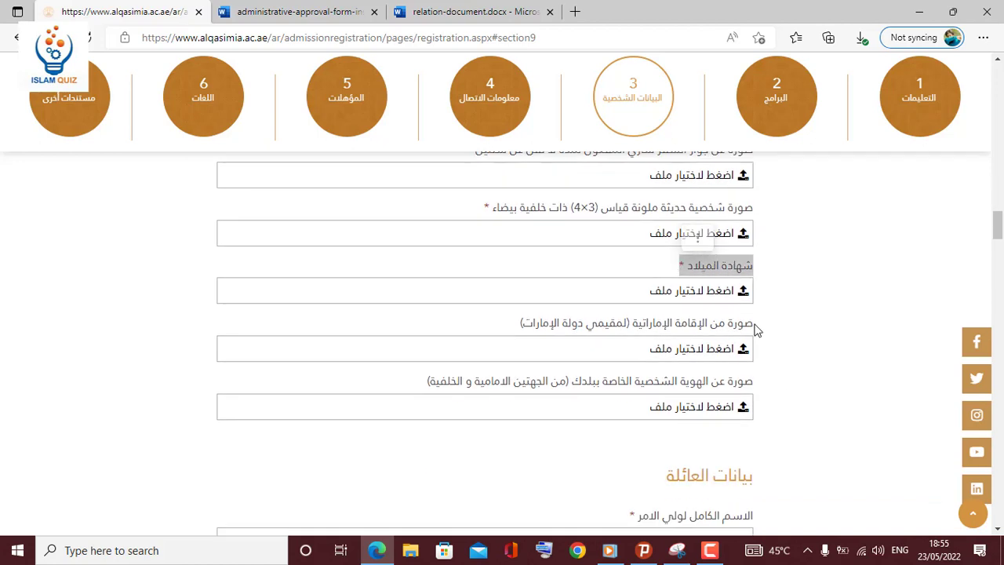
drag(753, 325, 611, 333)
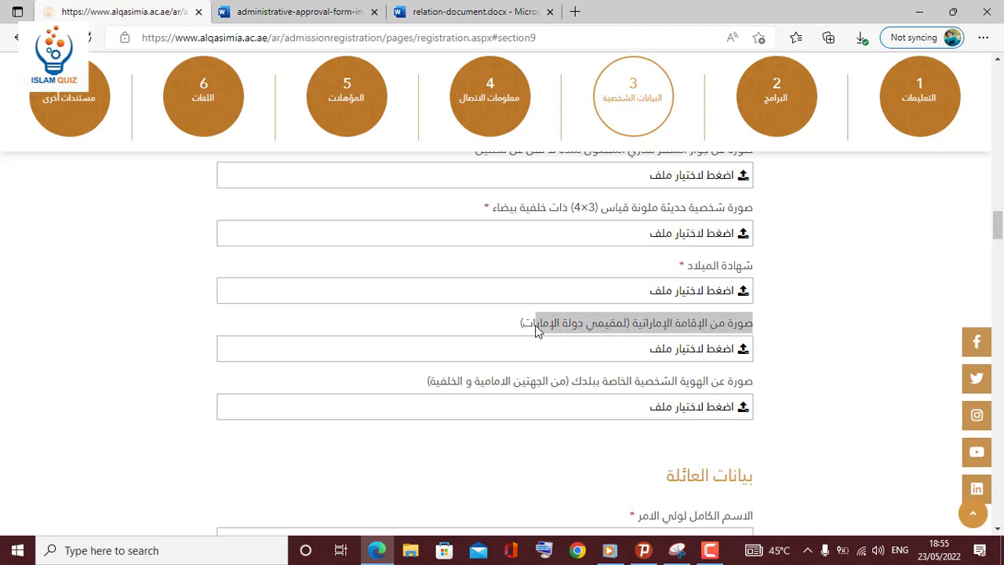
drag(535, 324, 536, 325)
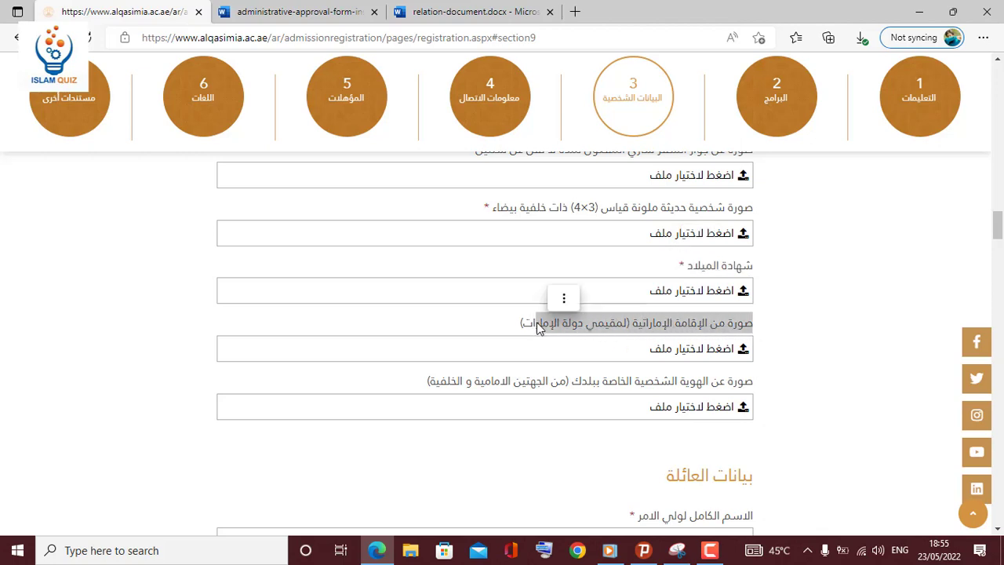
click(518, 328)
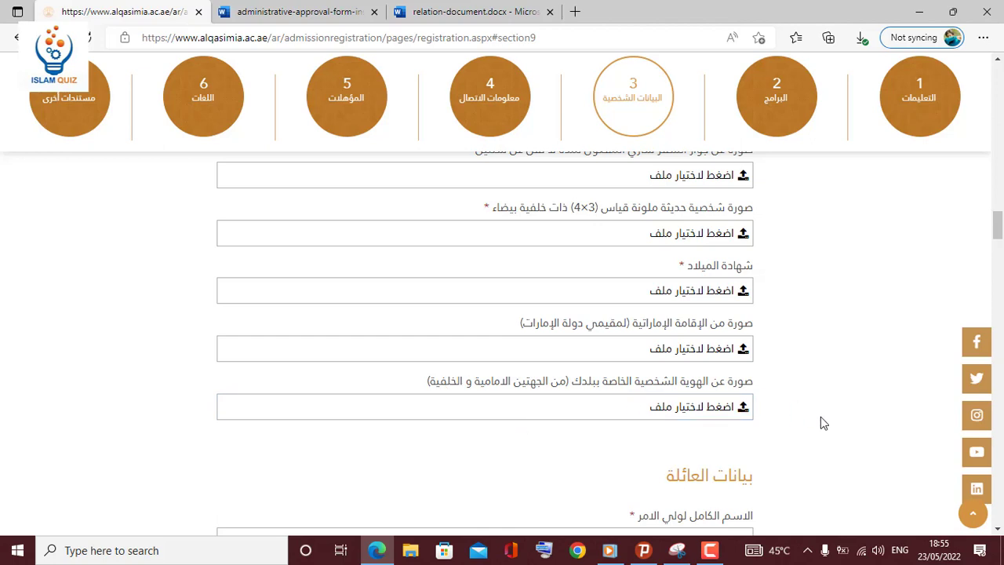
Step: Check the guardian's full-name field and religion selection in the family data section, leaving the name blank
scroll(821, 418, down, 4)
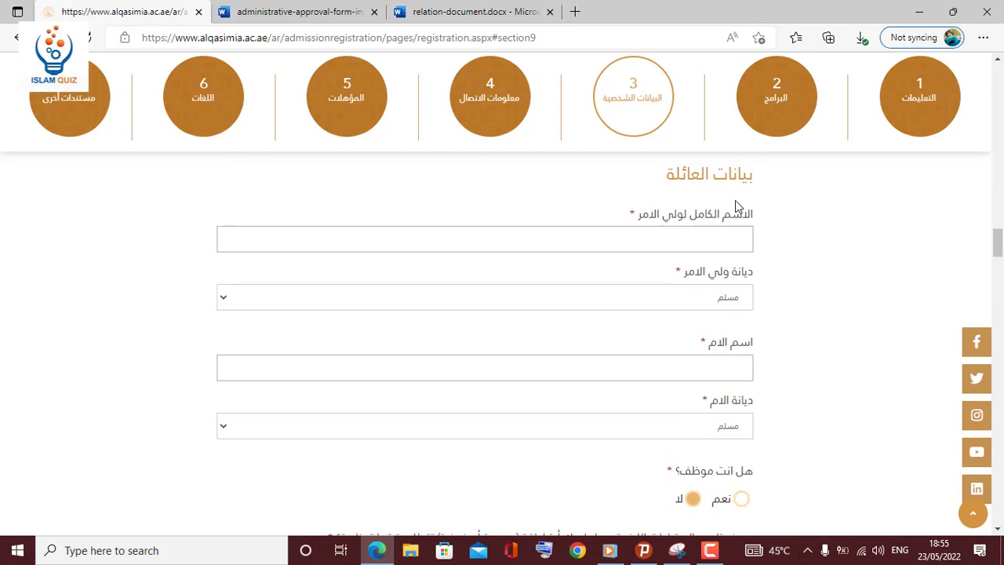
click(685, 239)
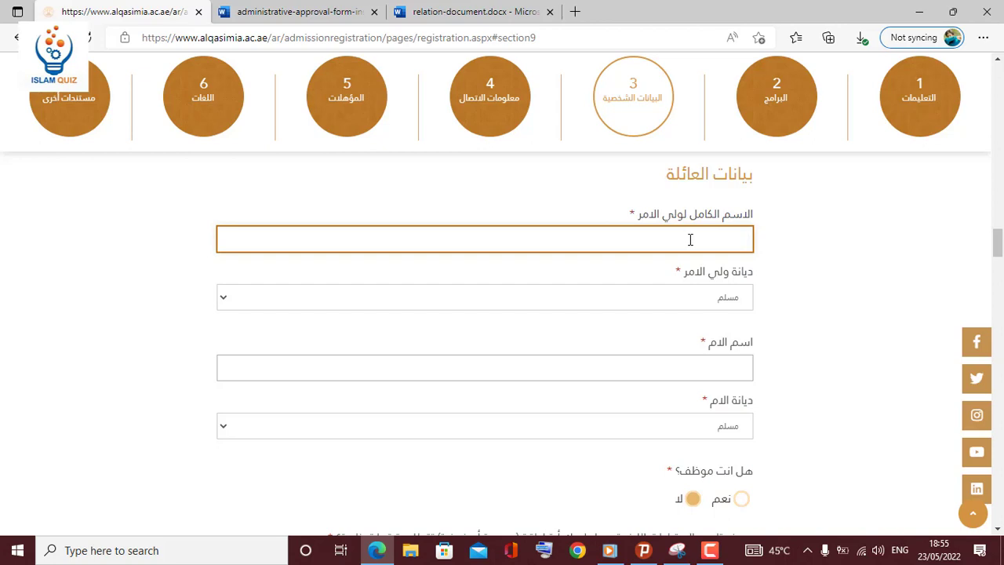
click(762, 283)
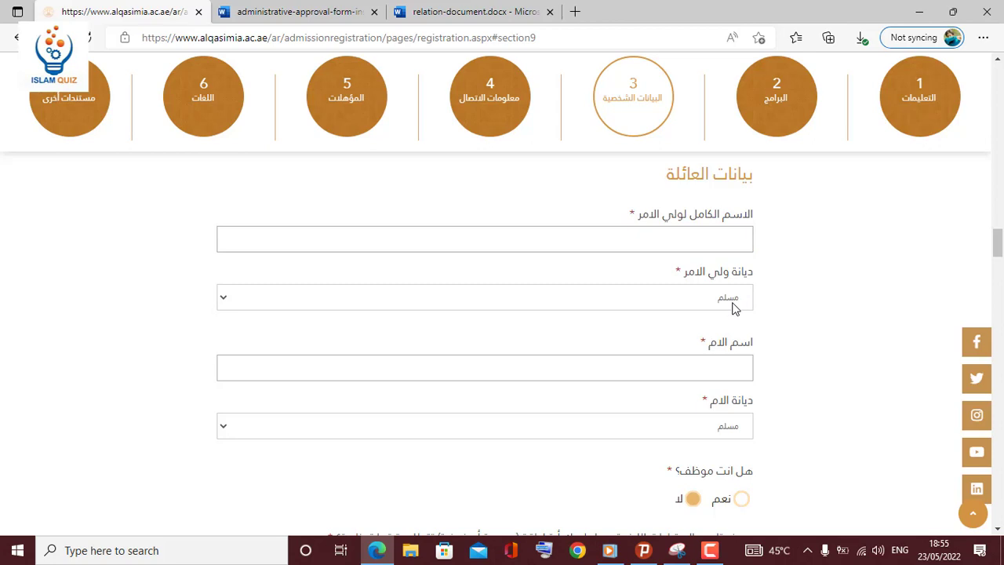
click(734, 308)
click(735, 337)
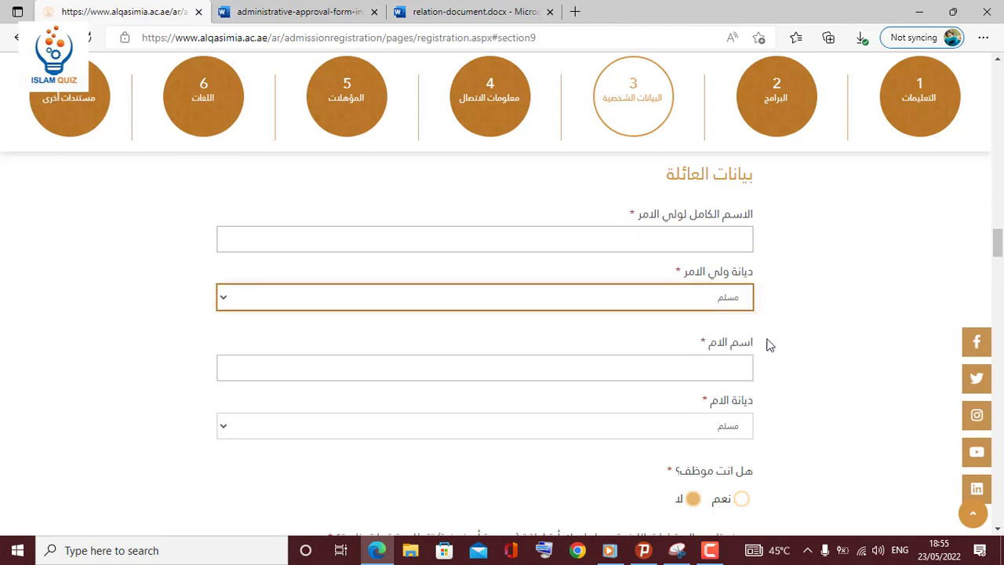
Step: Select مسلم (Muslim) as the mother's religion, leave her name blank, and review the employment and disability questions
click(727, 369)
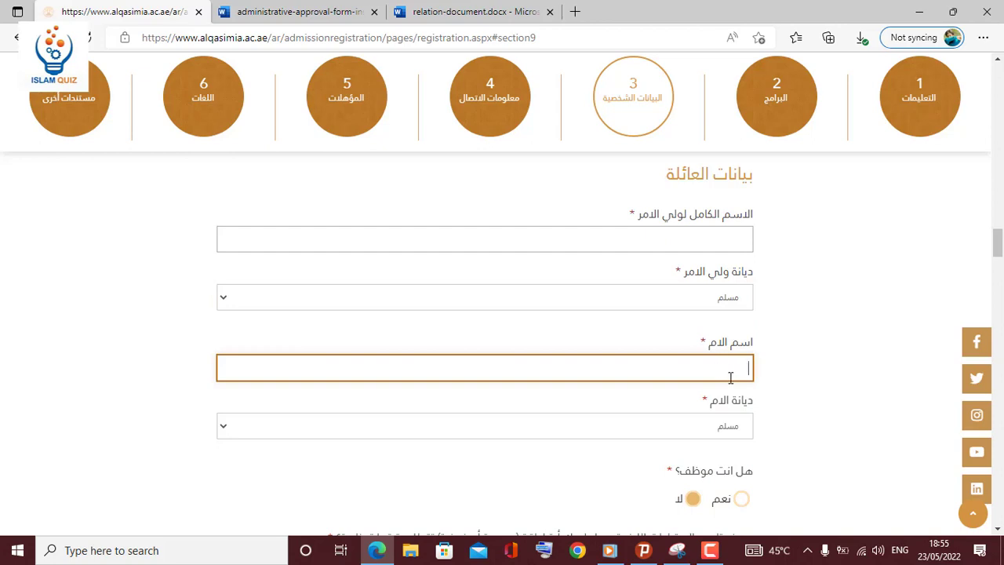
click(777, 393)
scroll(778, 392, down, 1)
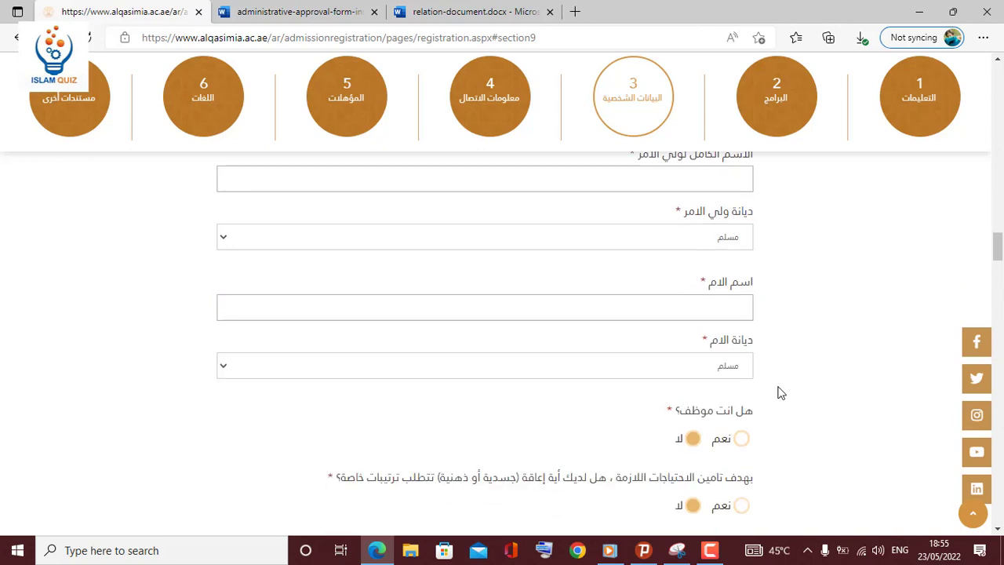
click(733, 365)
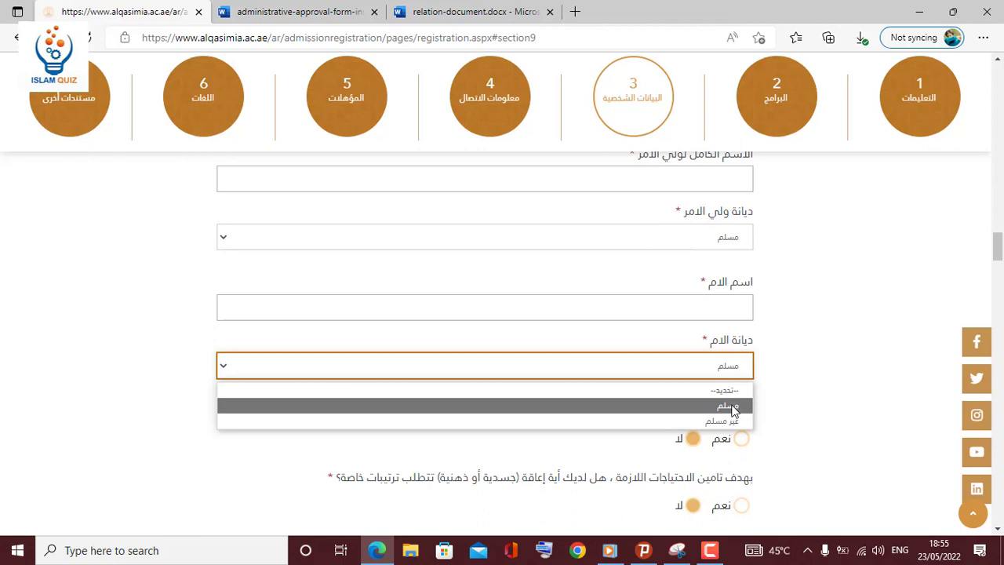
click(733, 408)
click(829, 402)
scroll(830, 402, down, 2)
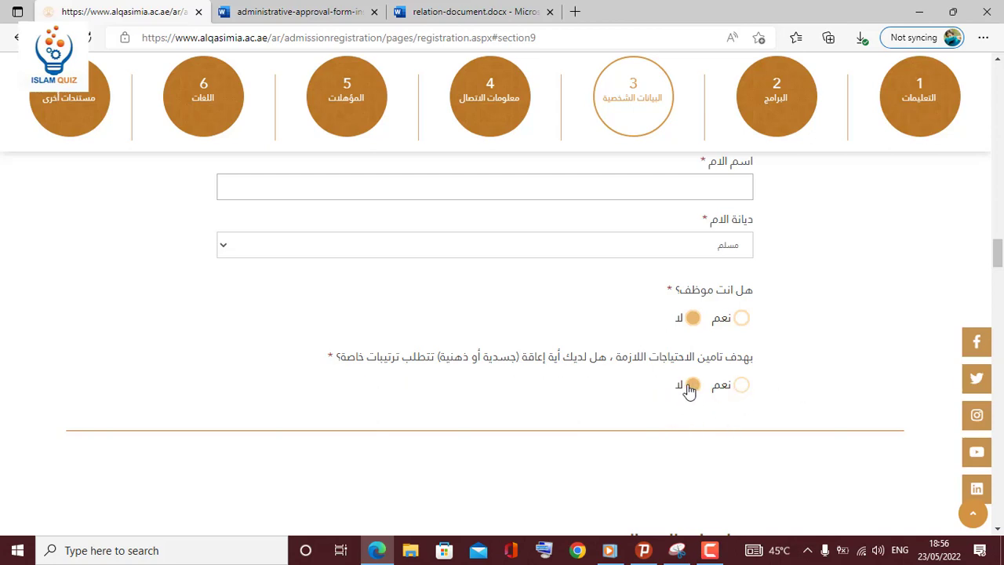
Step: Check the current country of residence and the list of cities in the contact information section
scroll(837, 389, down, 4)
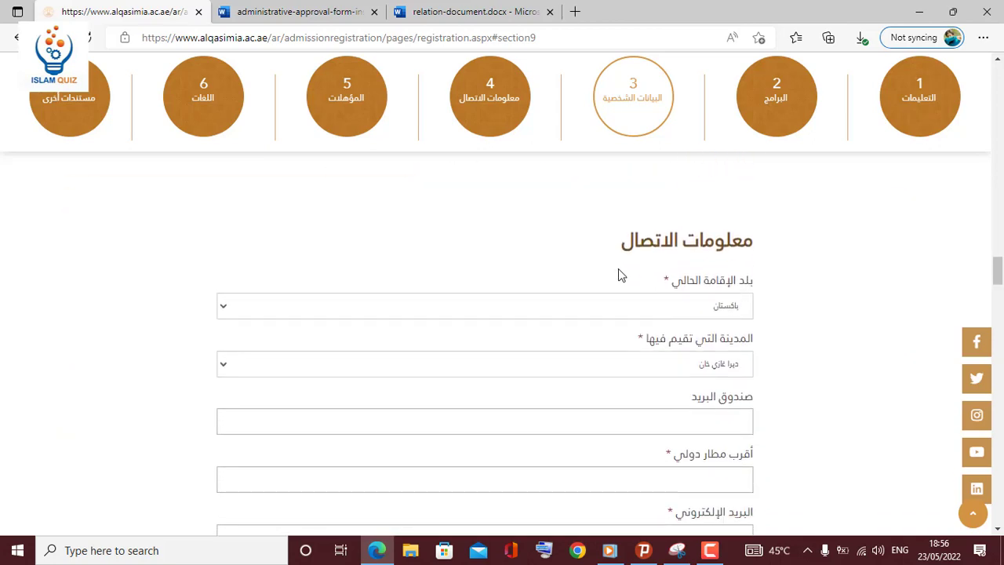
scroll(828, 290, down, 1)
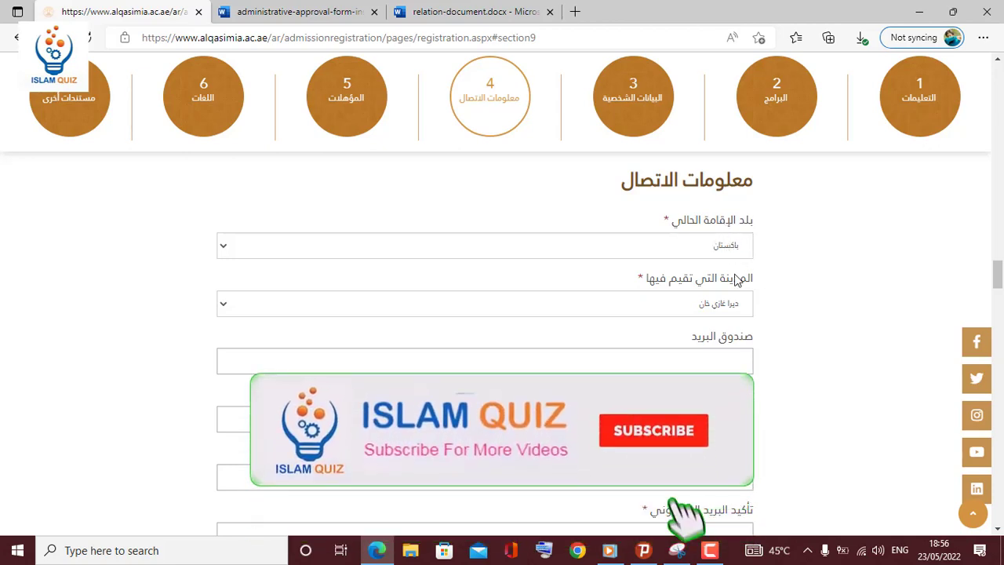
click(723, 309)
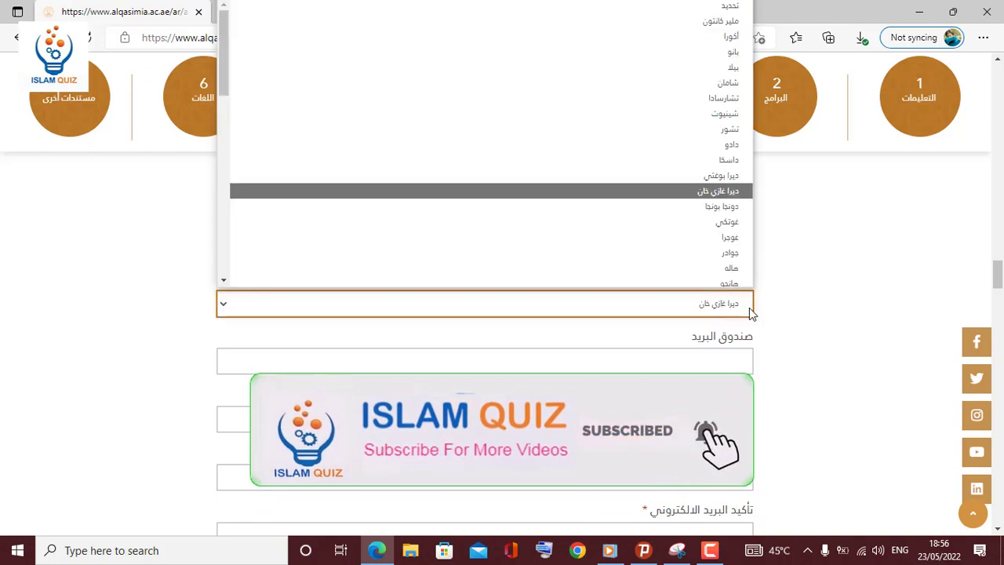
click(769, 313)
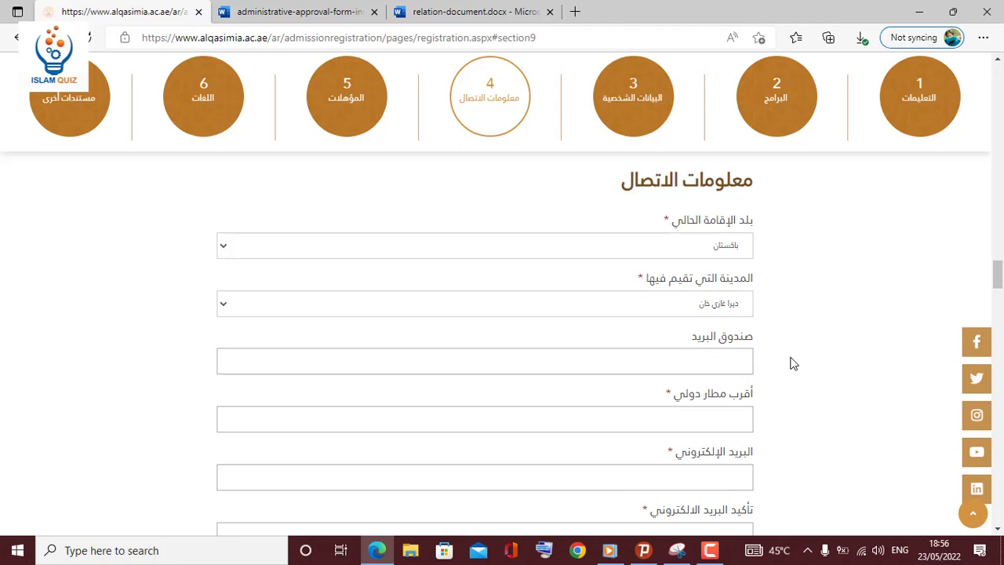
Step: Review the PO box, nearest international airport, email, email confirmation and additional email fields
scroll(791, 363, down, 1)
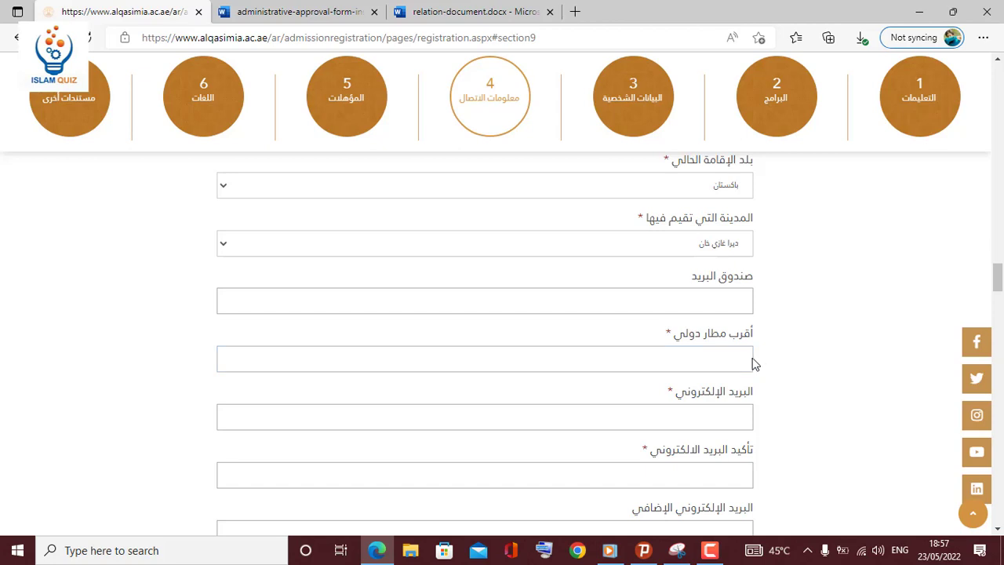
scroll(773, 367, down, 2)
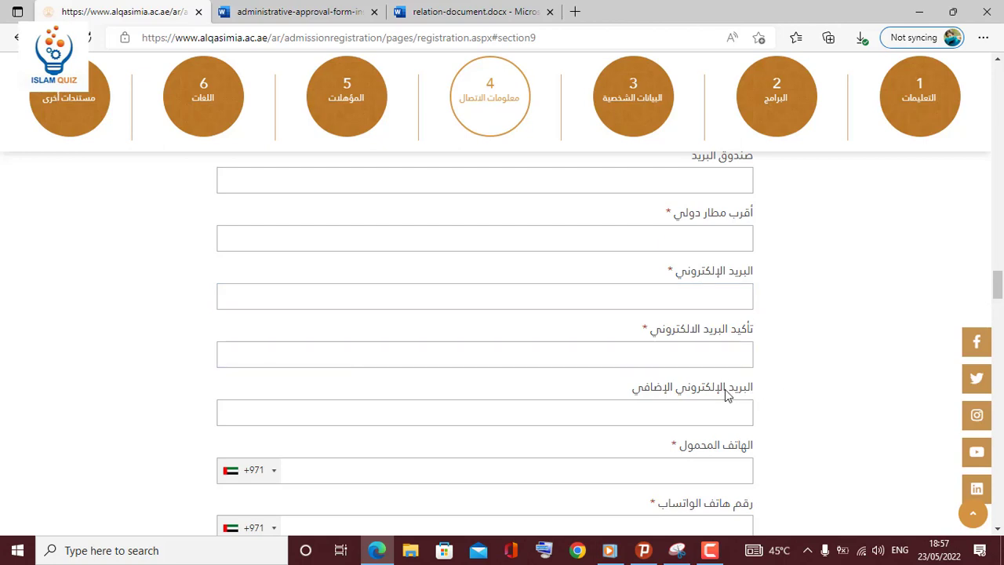
scroll(725, 389, down, 1)
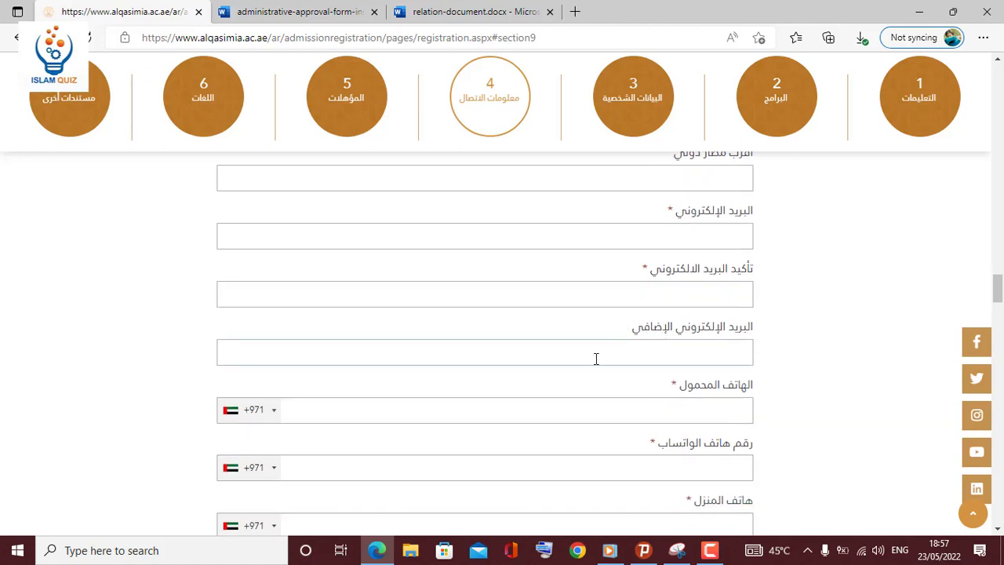
scroll(830, 395, down, 2)
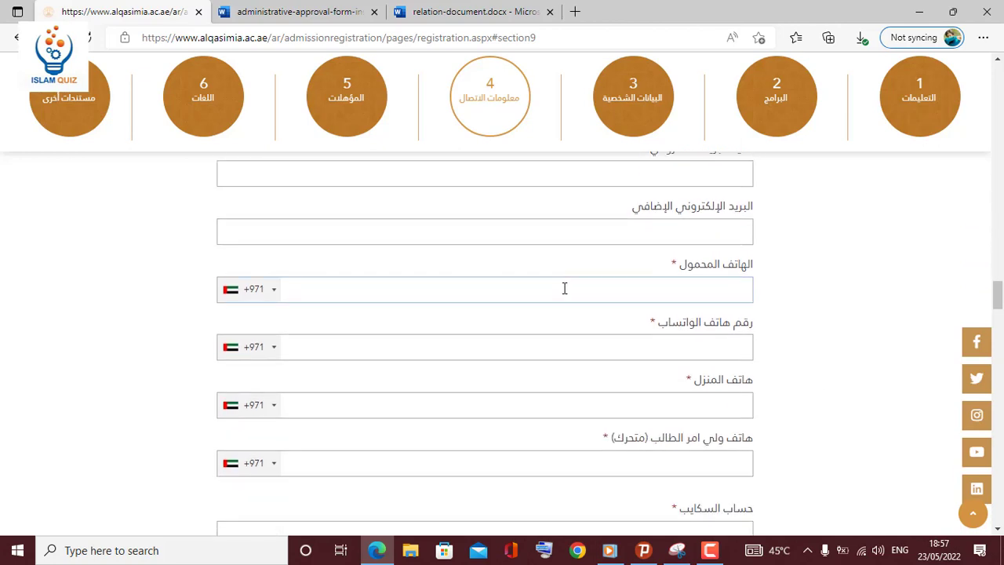
Step: Check the mobile number's country-code list and the WhatsApp, home and guardian phone fields without entering numbers
click(564, 289)
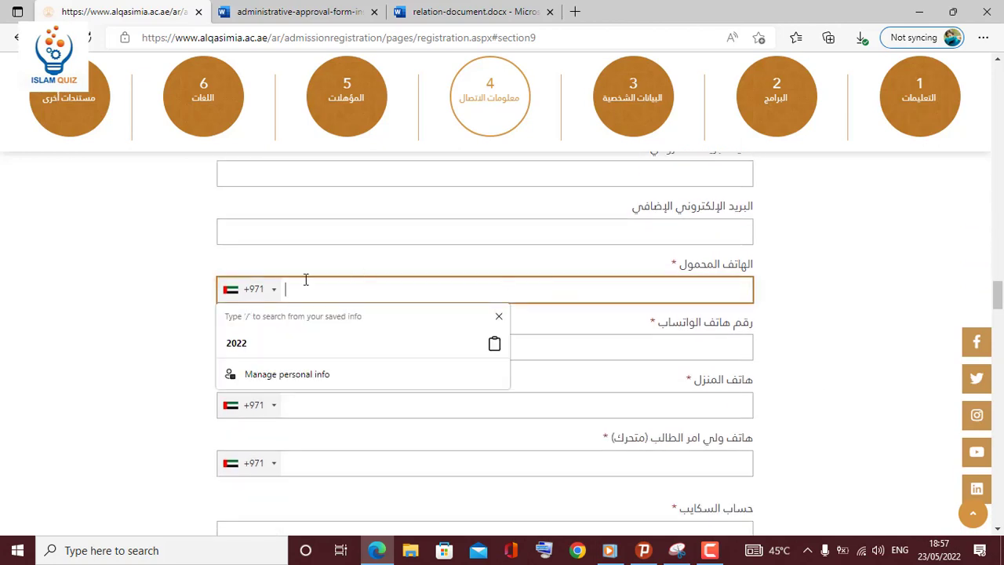
click(229, 292)
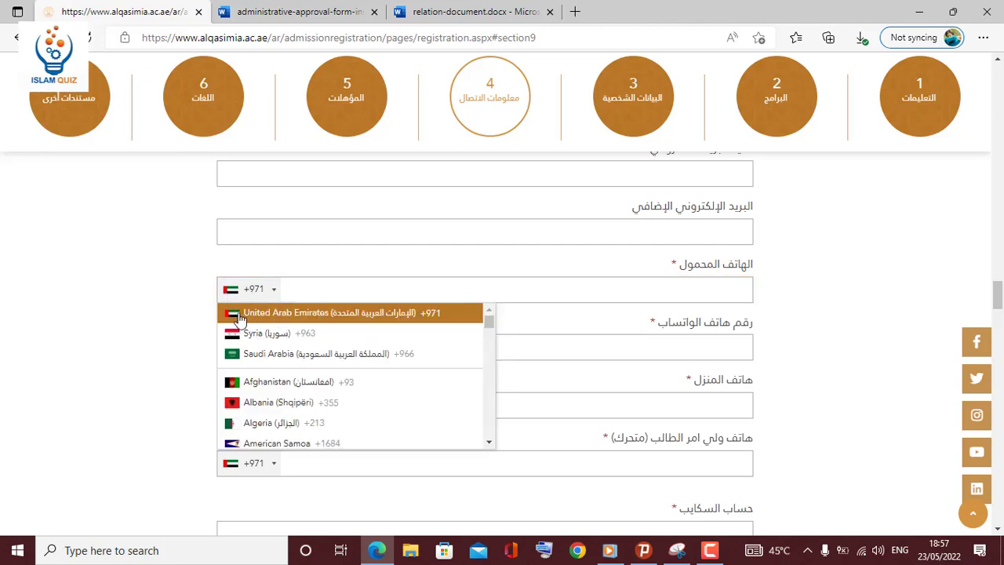
click(775, 350)
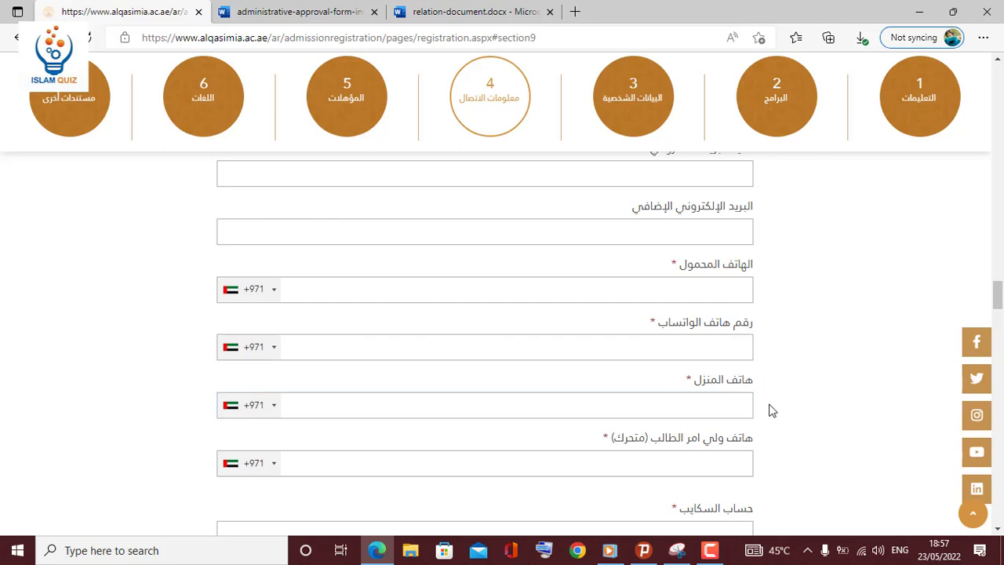
scroll(769, 410, down, 2)
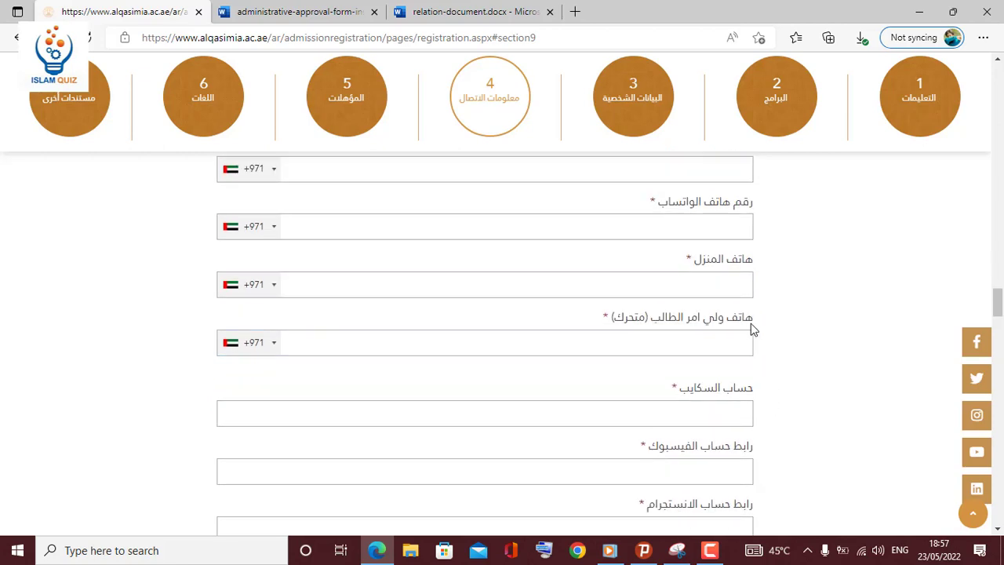
drag(749, 318, 603, 319)
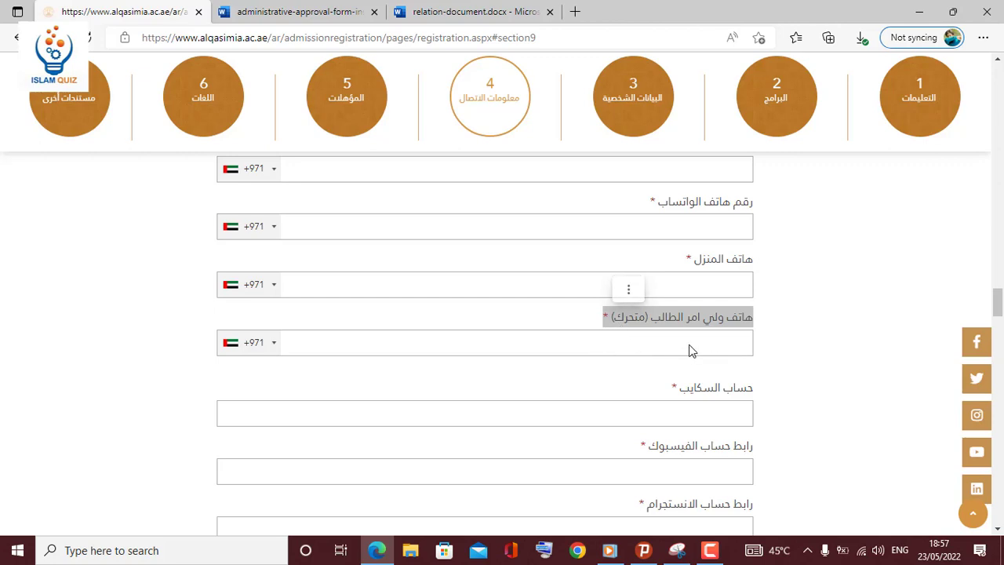
click(784, 366)
scroll(783, 366, down, 2)
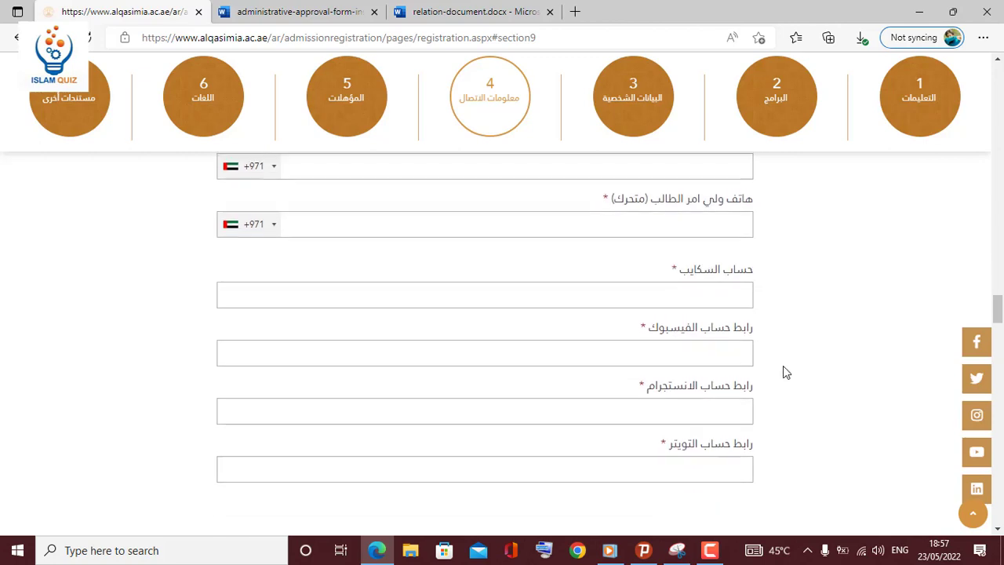
Step: Examine the required Skype account and Facebook, Instagram and Twitter link fields, leaving them blank
drag(758, 273, 678, 268)
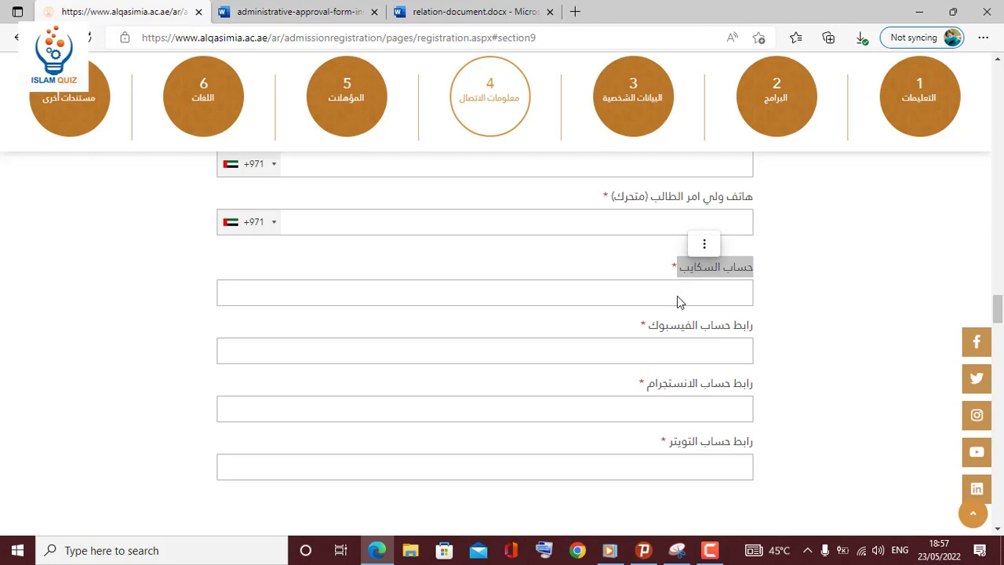
click(678, 295)
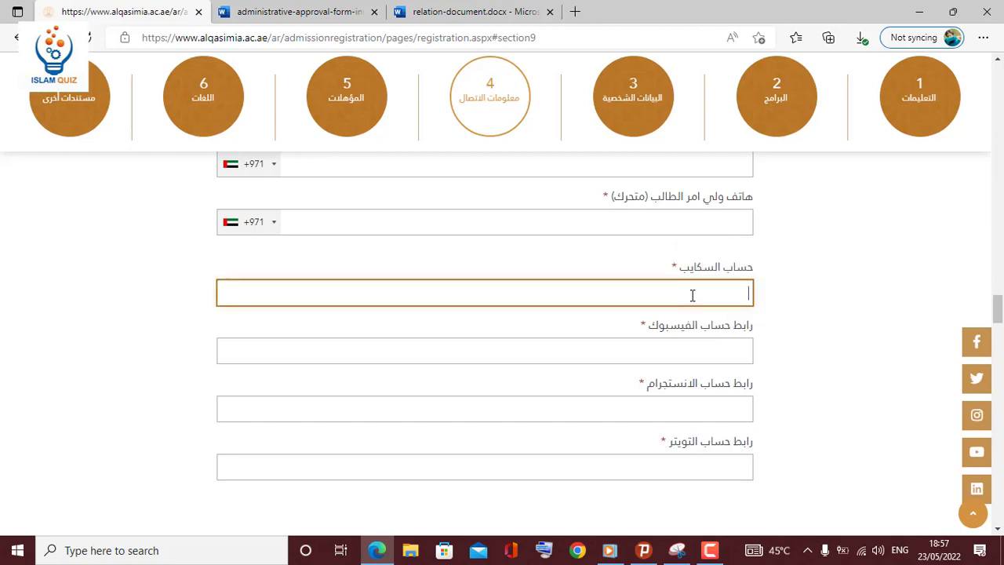
click(748, 328)
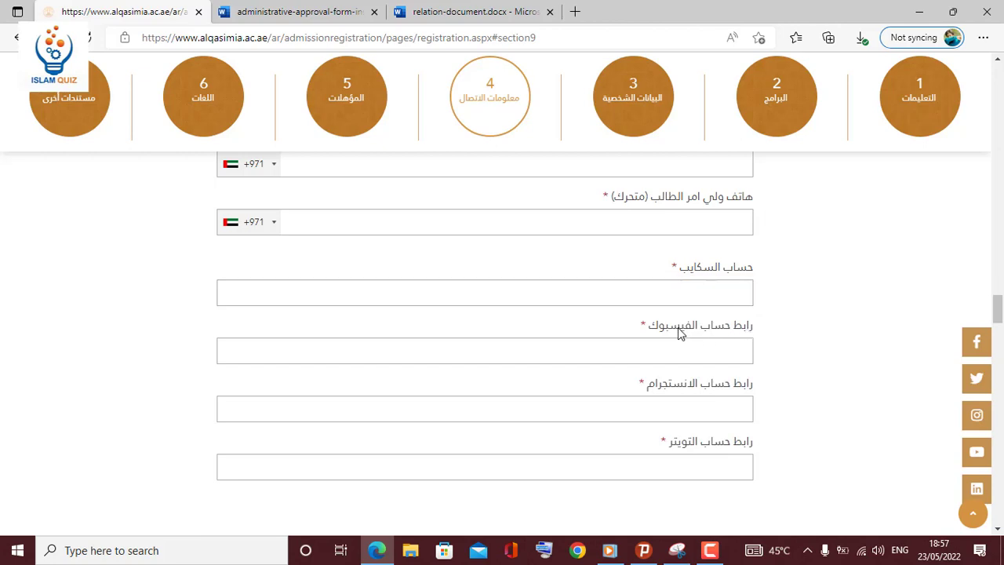
click(697, 354)
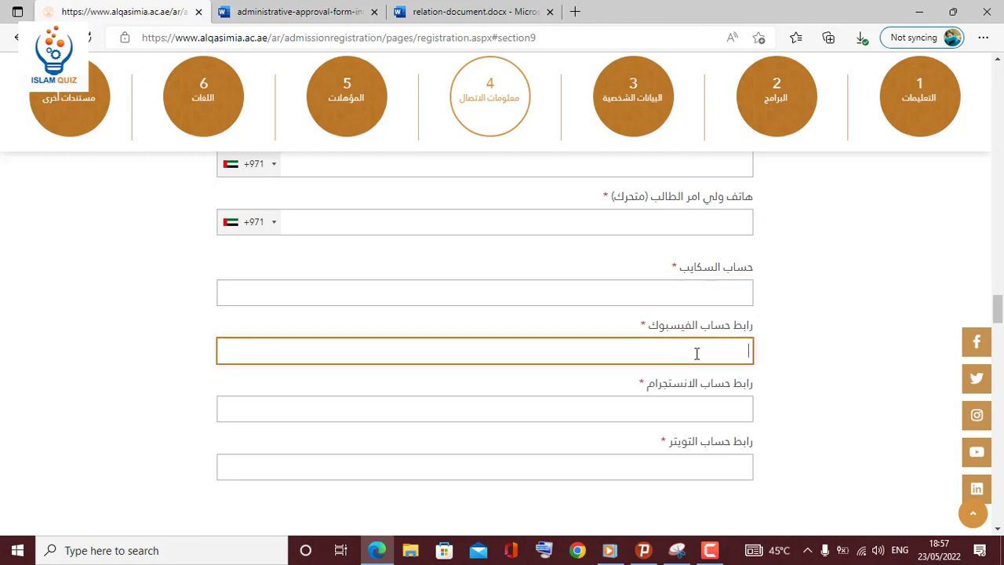
click(699, 402)
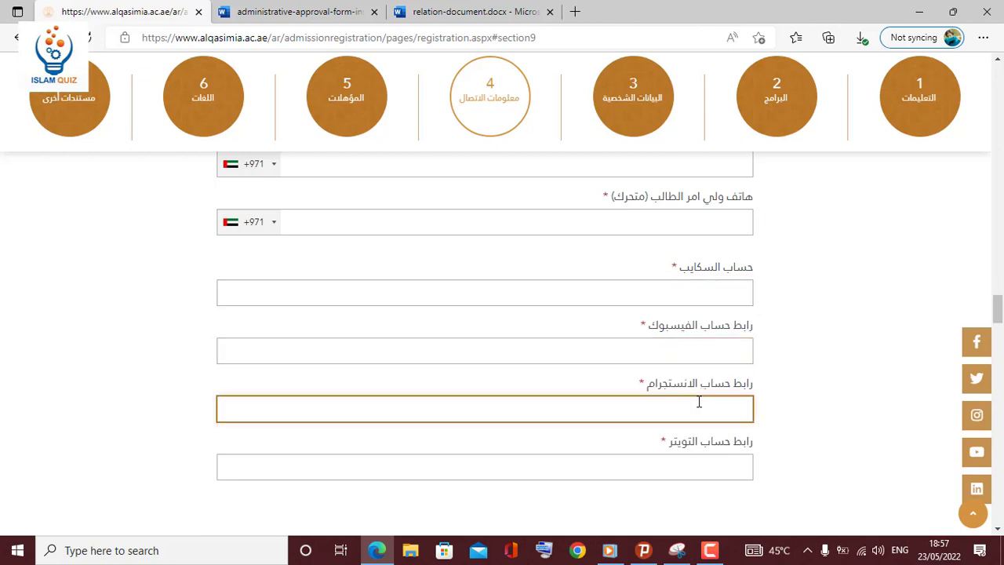
click(741, 448)
drag(756, 447, 677, 446)
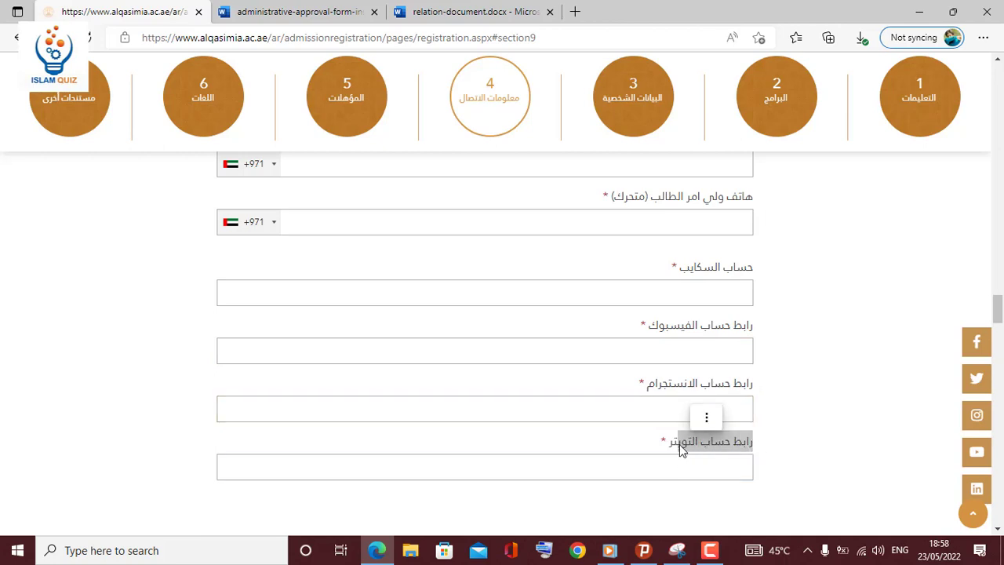
click(680, 468)
click(780, 462)
scroll(780, 462, down, 3)
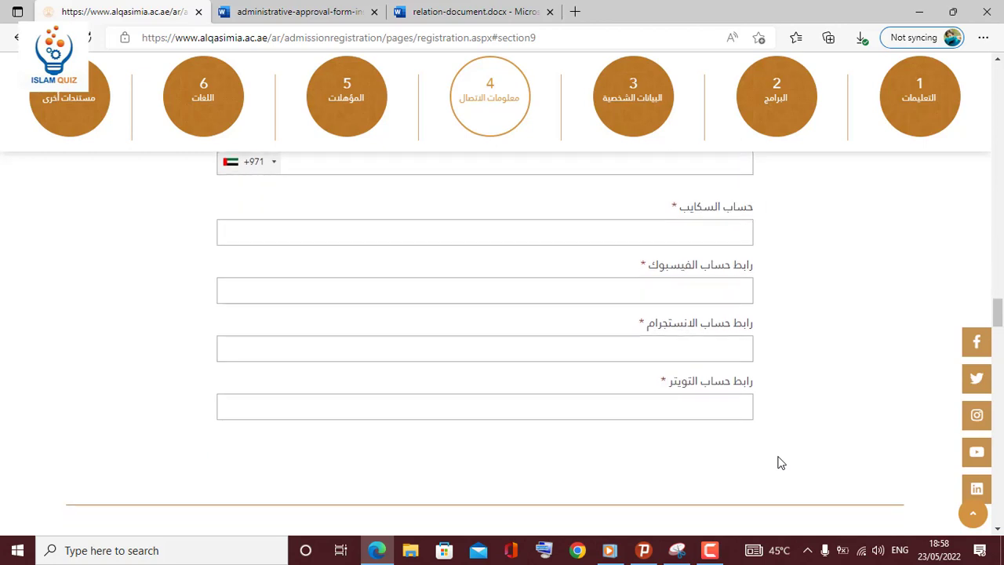
Step: Review the institution type and the list of secondary certificate systems in the qualifications section
scroll(780, 462, down, 3)
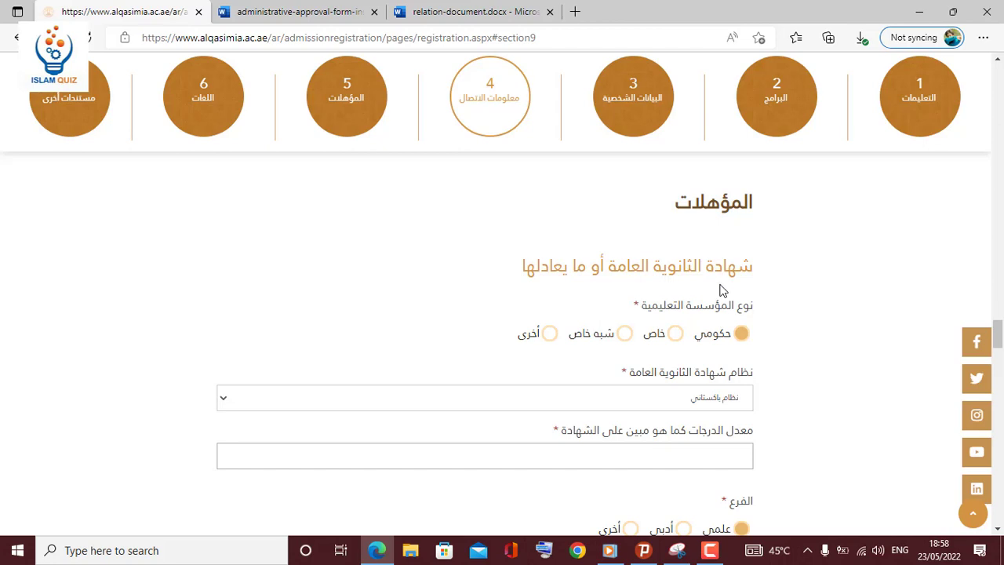
scroll(698, 299, down, 1)
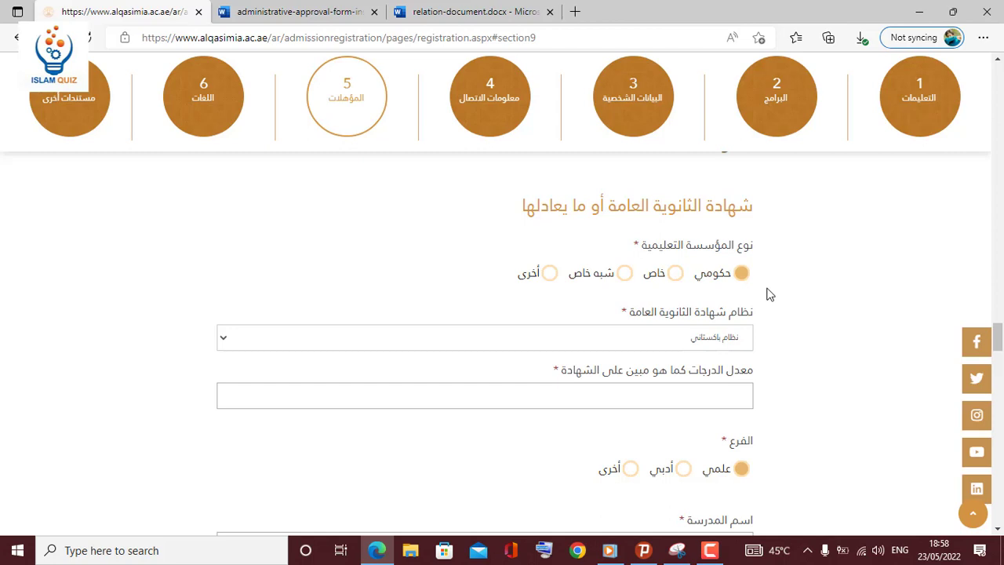
scroll(769, 295, down, 1)
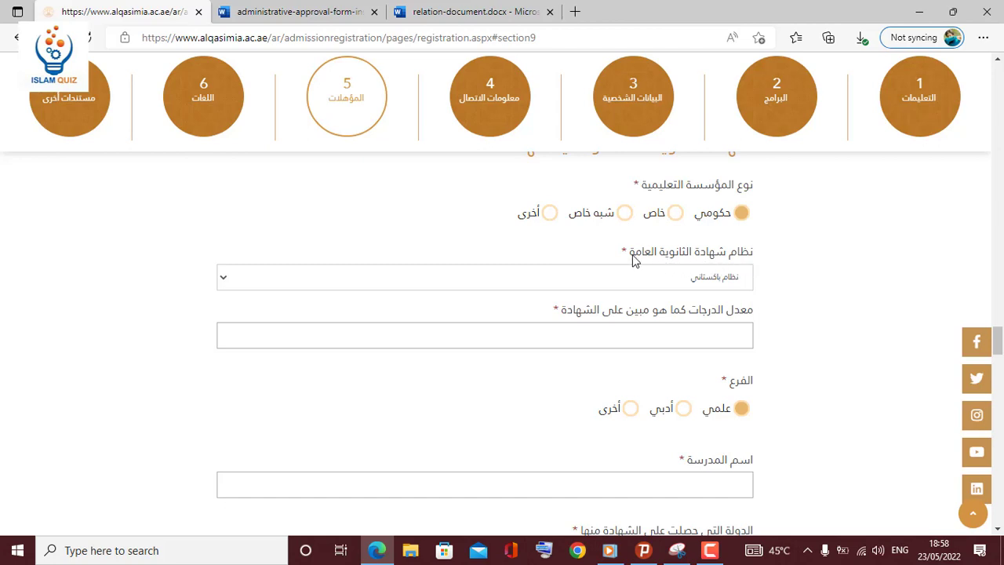
click(715, 284)
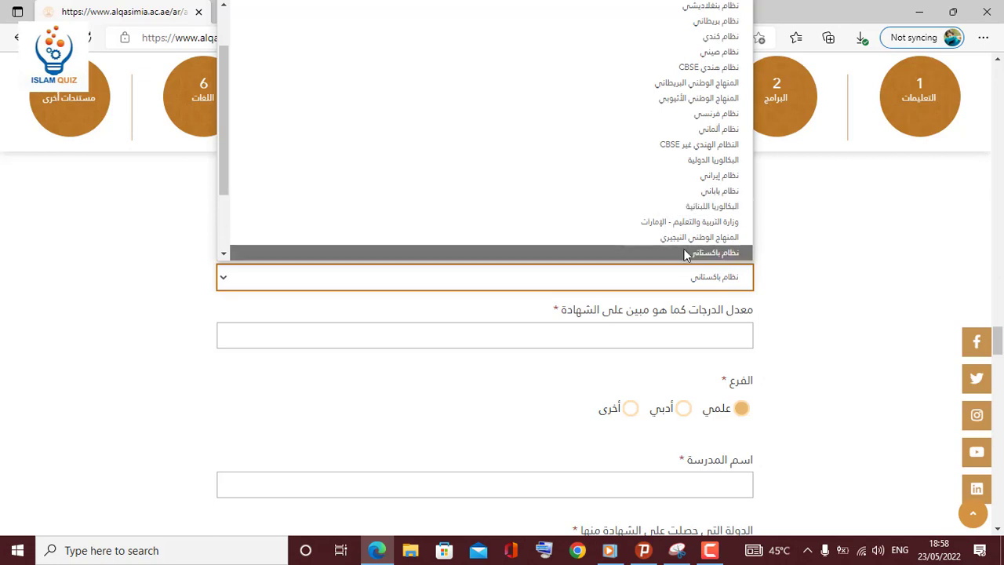
click(789, 294)
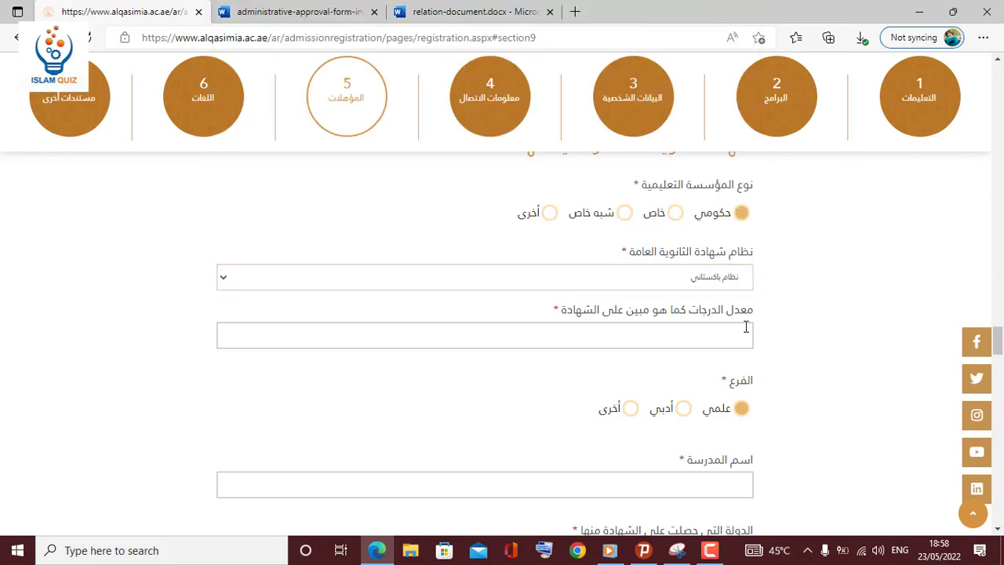
Step: Check the field for the grade average as shown on the secondary certificate, leaving it blank
click(698, 334)
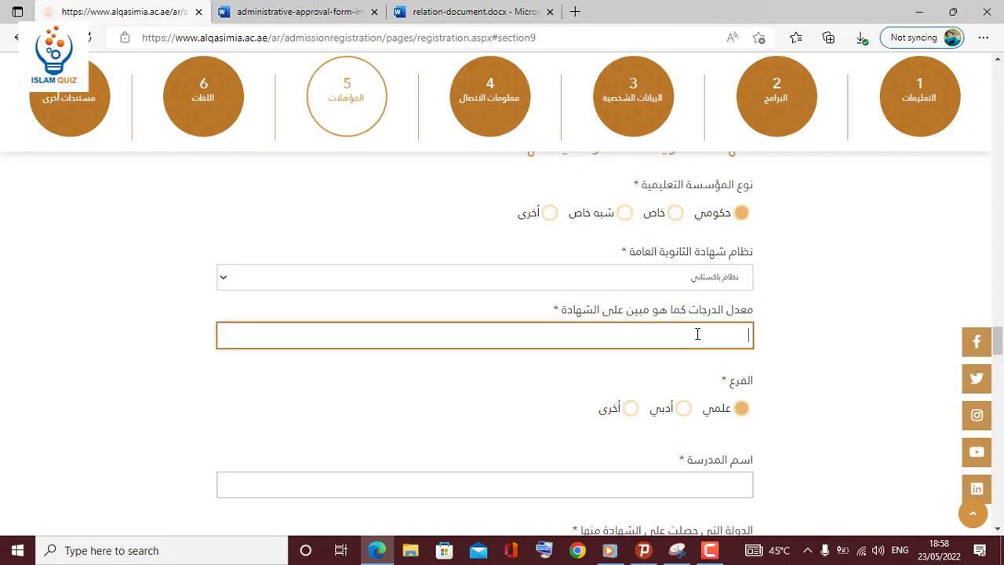
drag(752, 312, 608, 314)
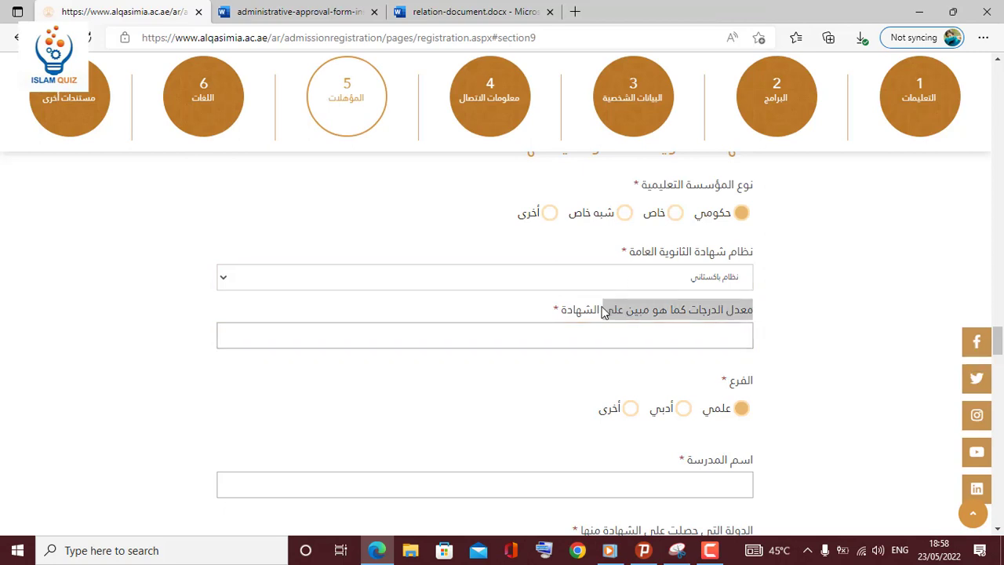
click(789, 352)
scroll(790, 352, down, 2)
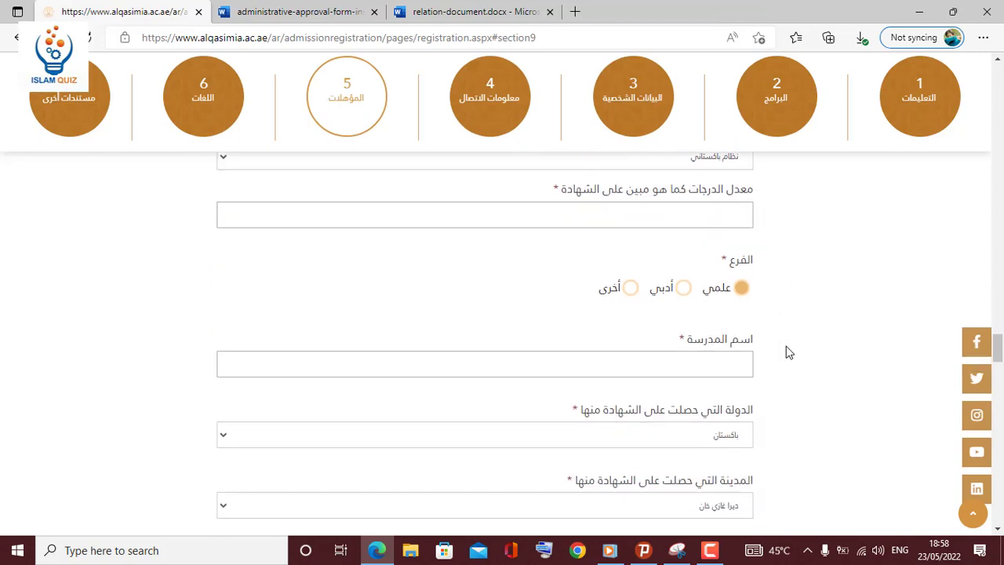
Step: Choose علمي (scientific) as the secondary certificate branch and check the school name field
click(739, 287)
scroll(782, 323, down, 2)
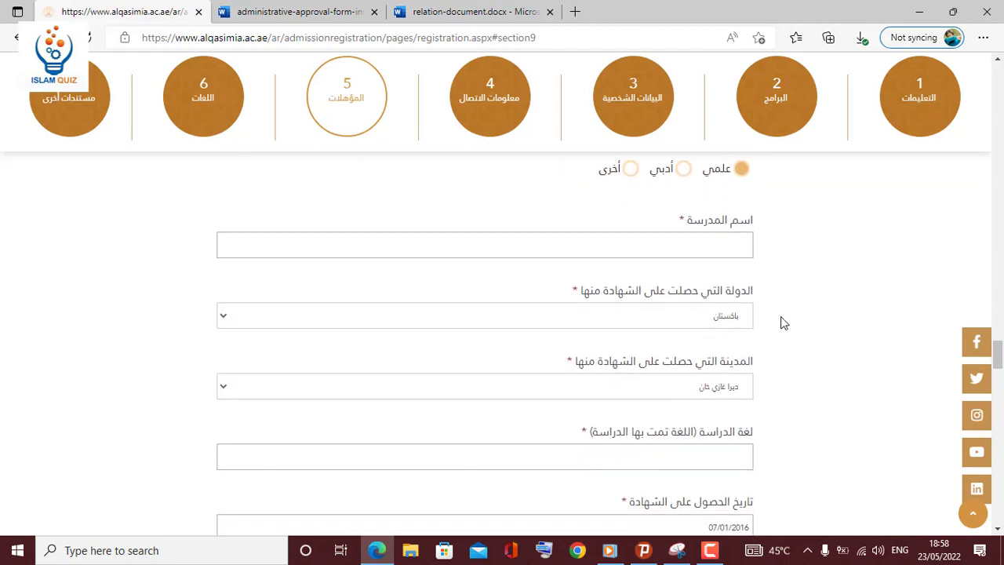
click(698, 248)
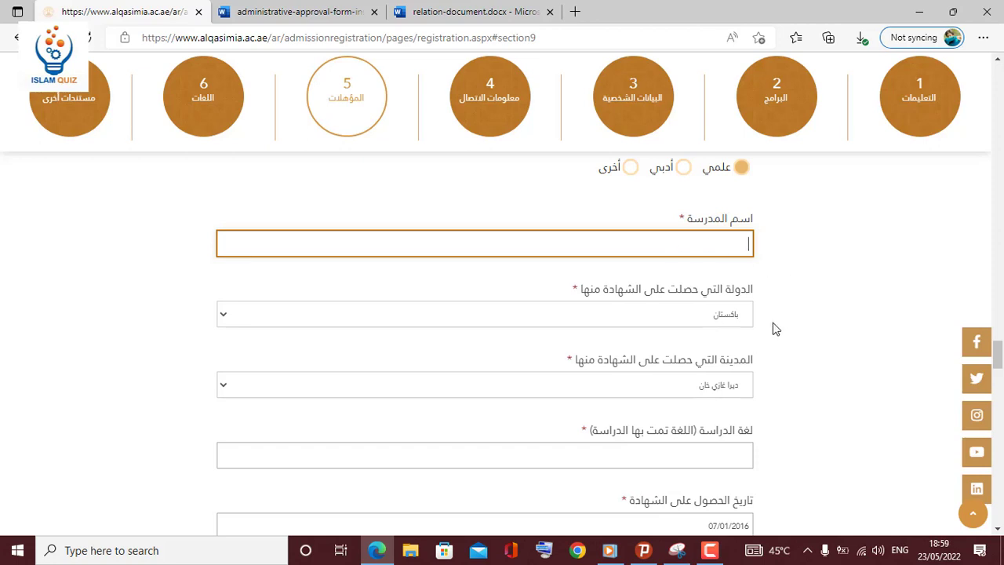
Step: Review the certificate country and city selections, the language of study field and the date the certificate was obtained
click(726, 303)
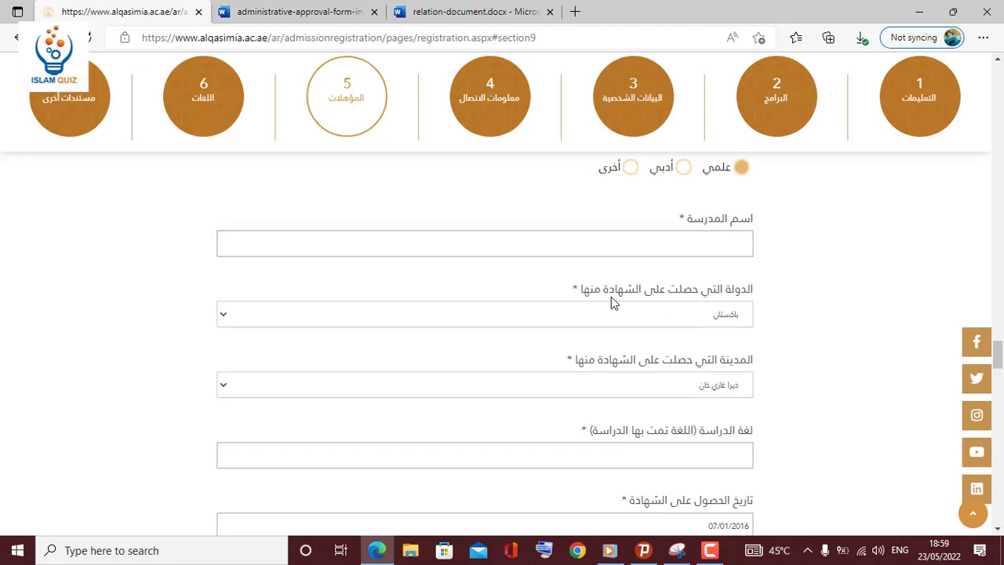
click(701, 318)
click(704, 318)
scroll(787, 401, down, 1)
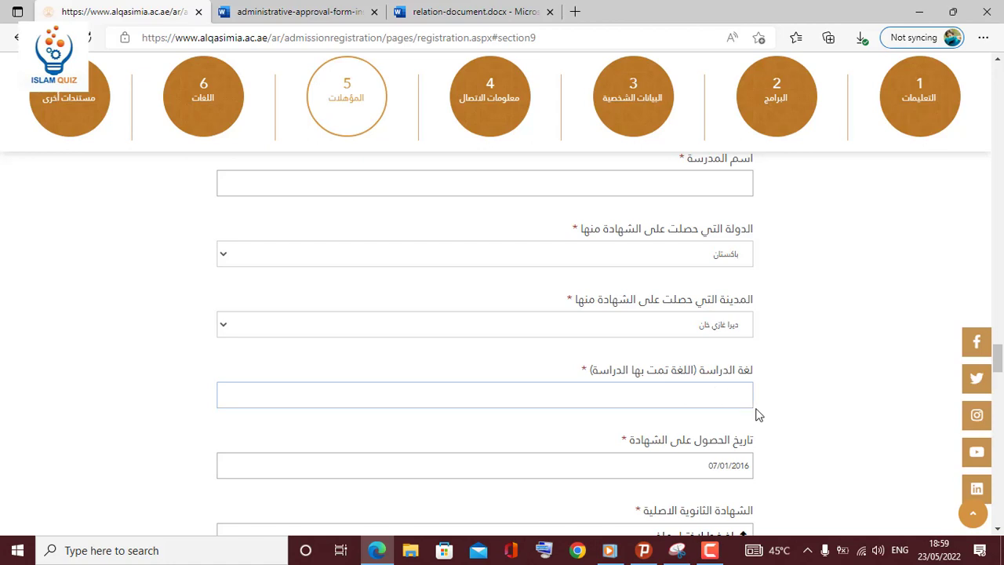
scroll(769, 415, down, 2)
scroll(769, 416, down, 1)
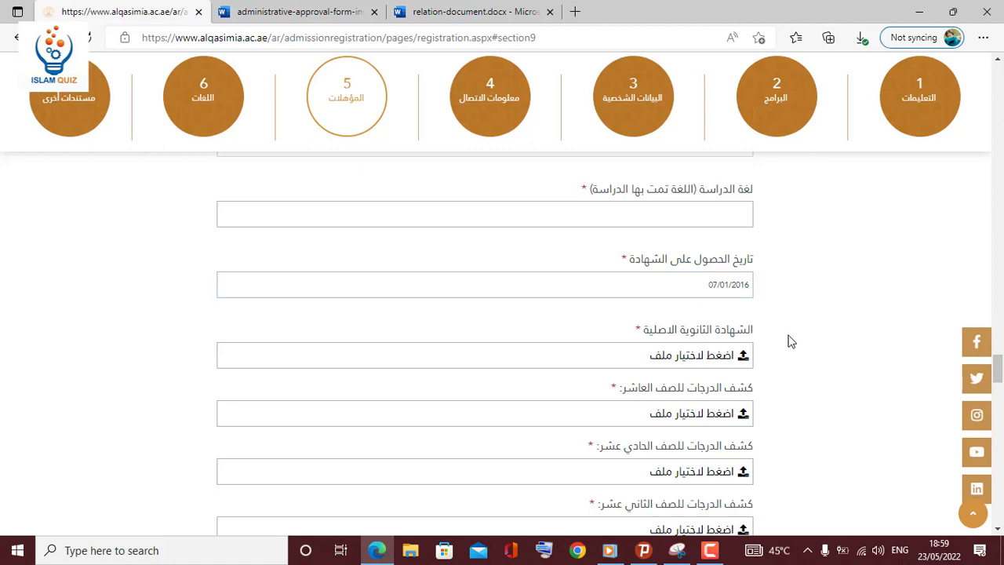
Step: Examine the required upload fields for the original secondary certificate and the grade ten, eleven and twelve transcripts
scroll(789, 340, down, 2)
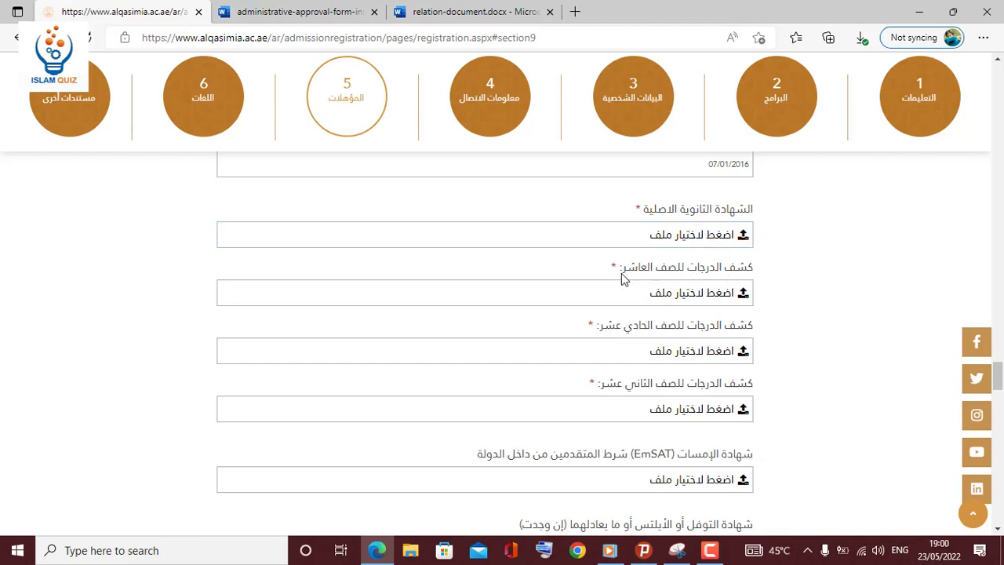
drag(748, 268, 606, 274)
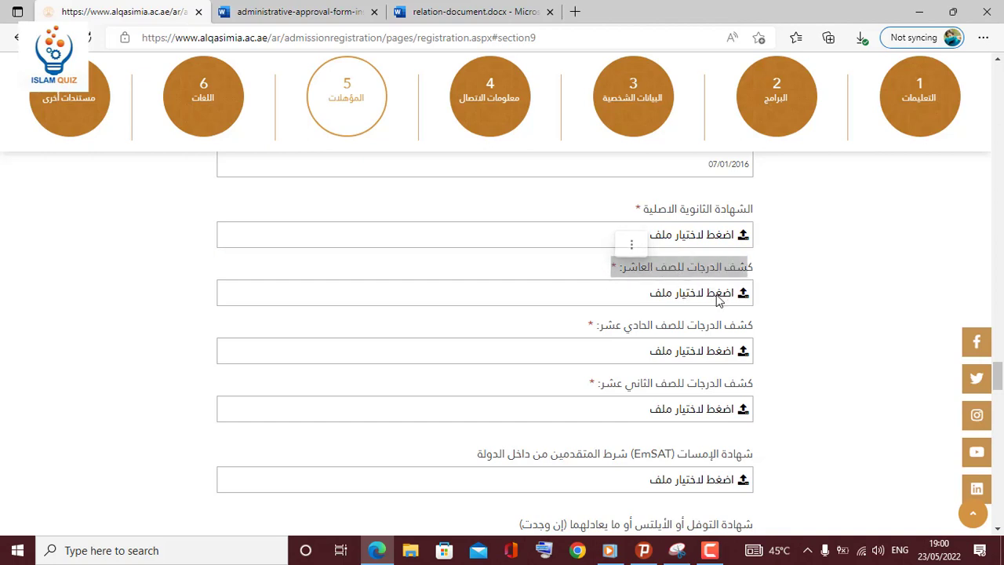
click(752, 333)
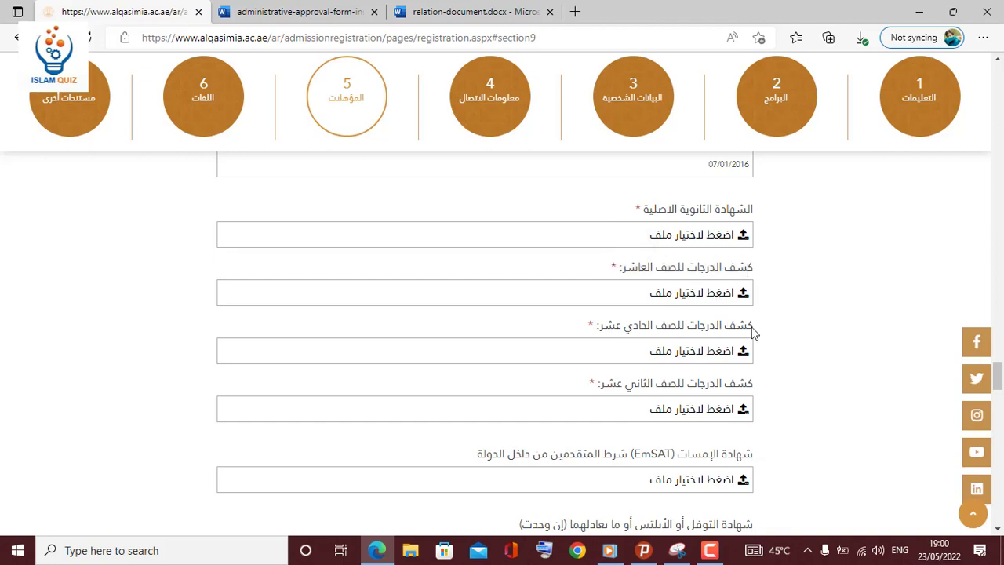
drag(752, 334, 596, 331)
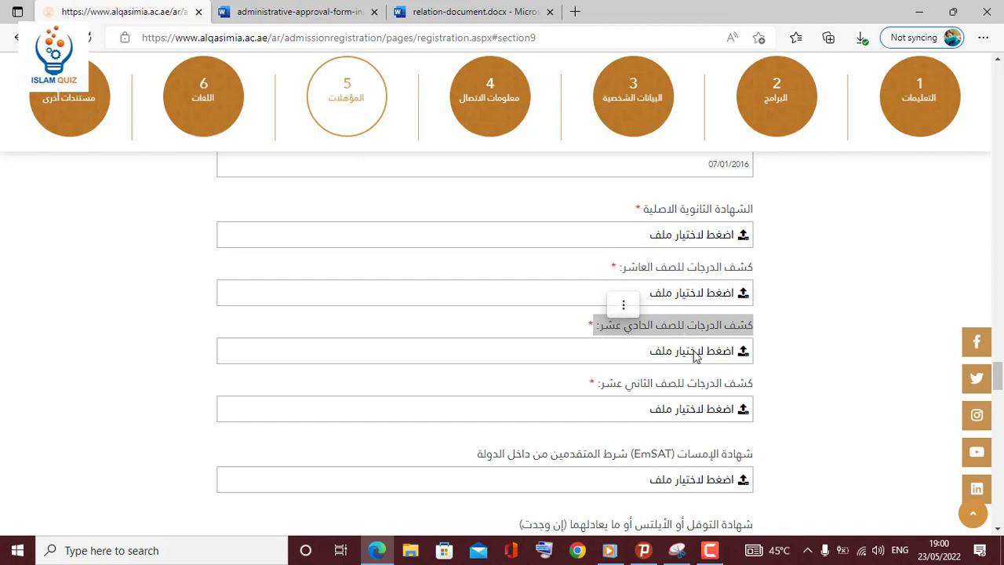
drag(758, 390, 594, 385)
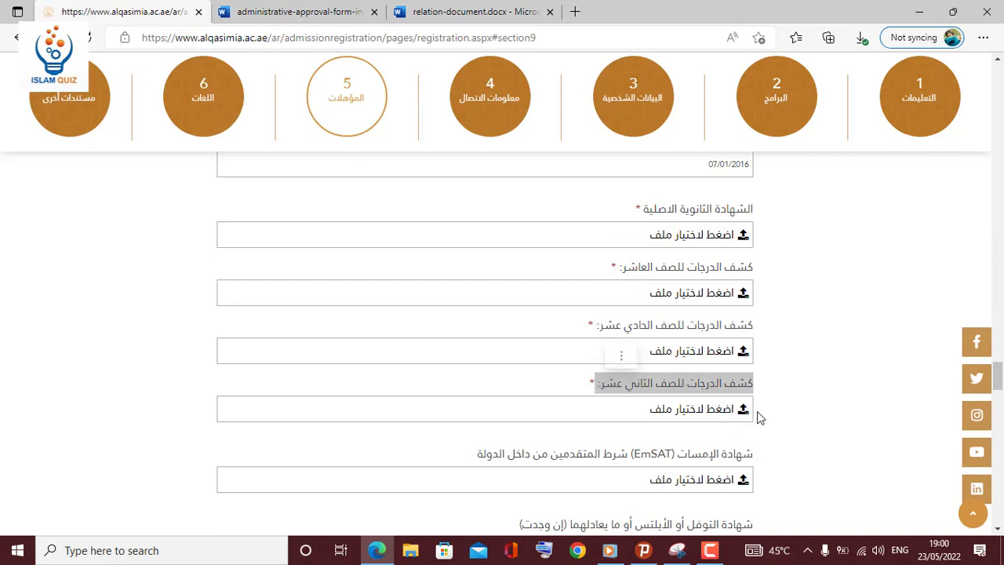
click(773, 421)
Step: Review the EmSAT and TOEFL/IELTS certificate uploads and the optional section for other certificates such as diplomas
scroll(773, 422, down, 3)
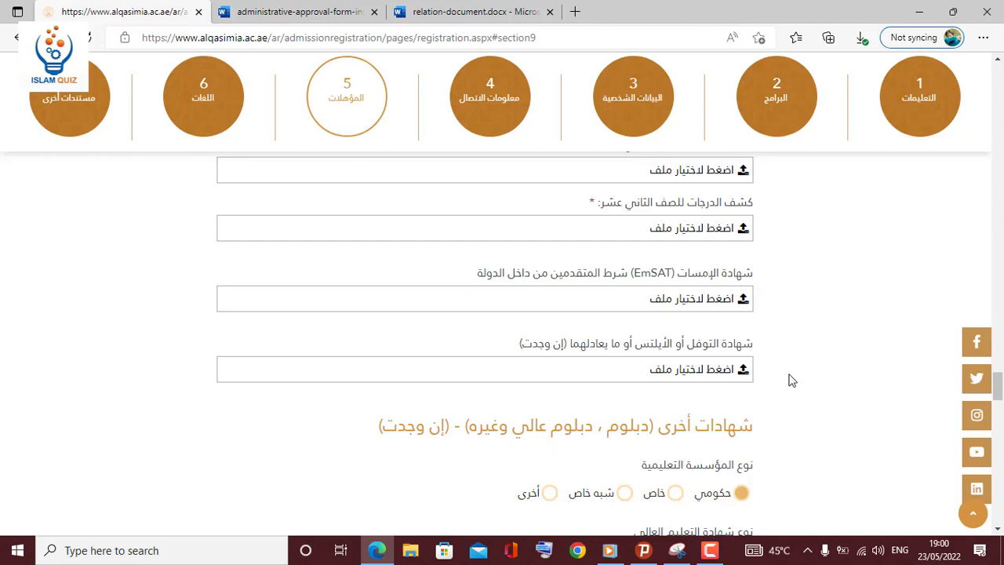
scroll(792, 381, down, 2)
scroll(792, 381, up, 1)
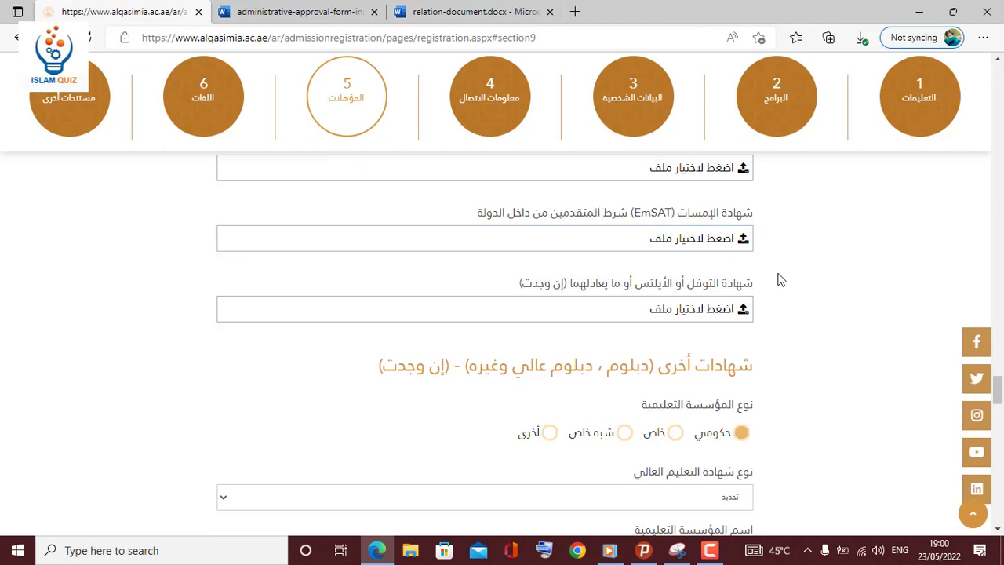
scroll(781, 351, down, 2)
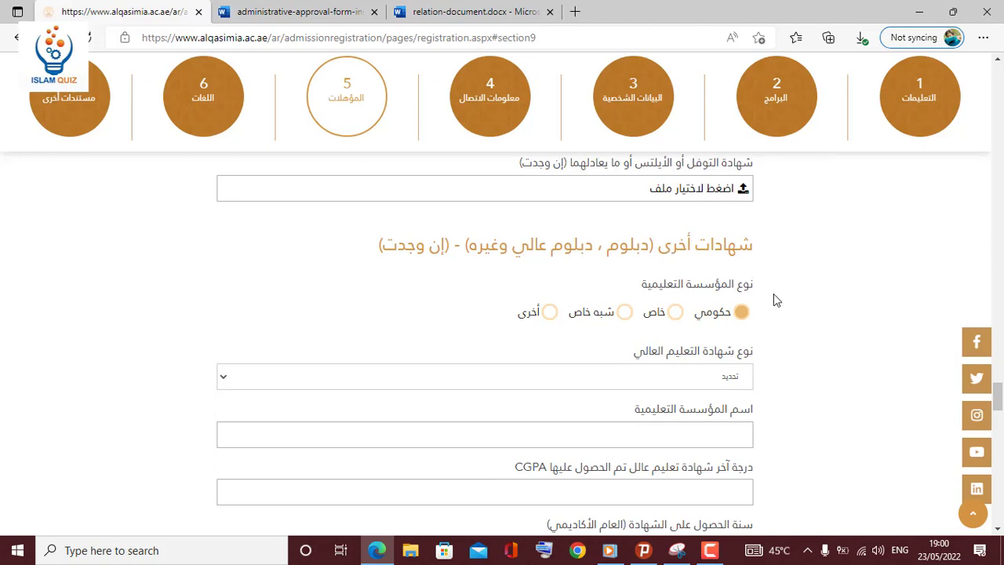
scroll(776, 317, down, 3)
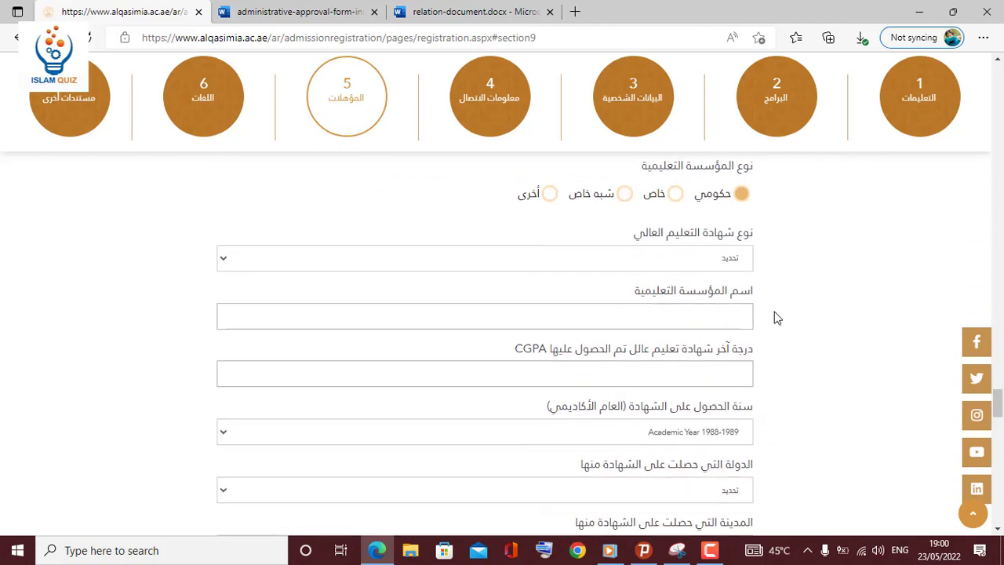
scroll(777, 317, up, 1)
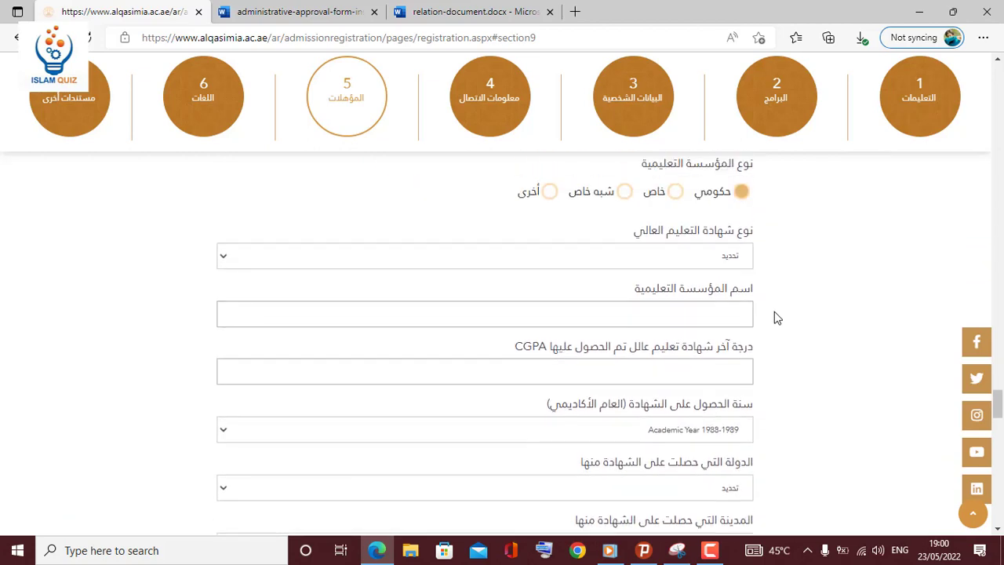
scroll(777, 318, down, 3)
Step: Check the languages section, including the other-language entry and the fields for years and institute of Arabic study
scroll(777, 317, down, 6)
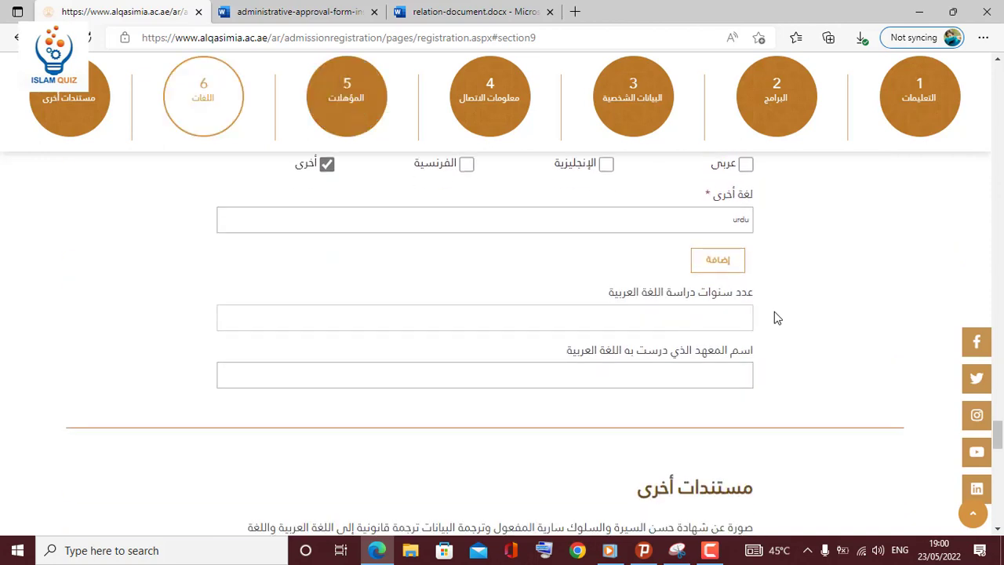
scroll(777, 318, up, 2)
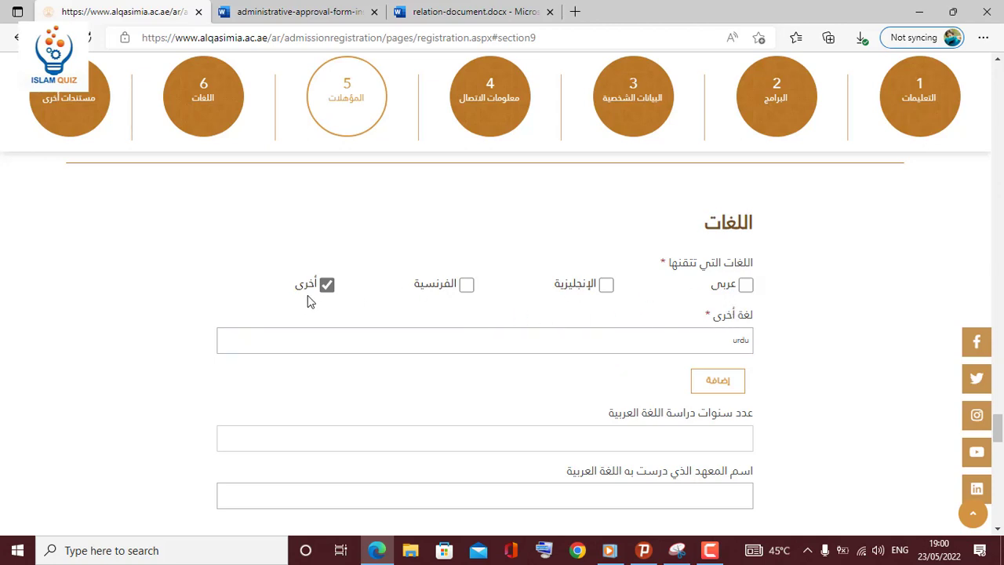
click(720, 347)
double_click(719, 347)
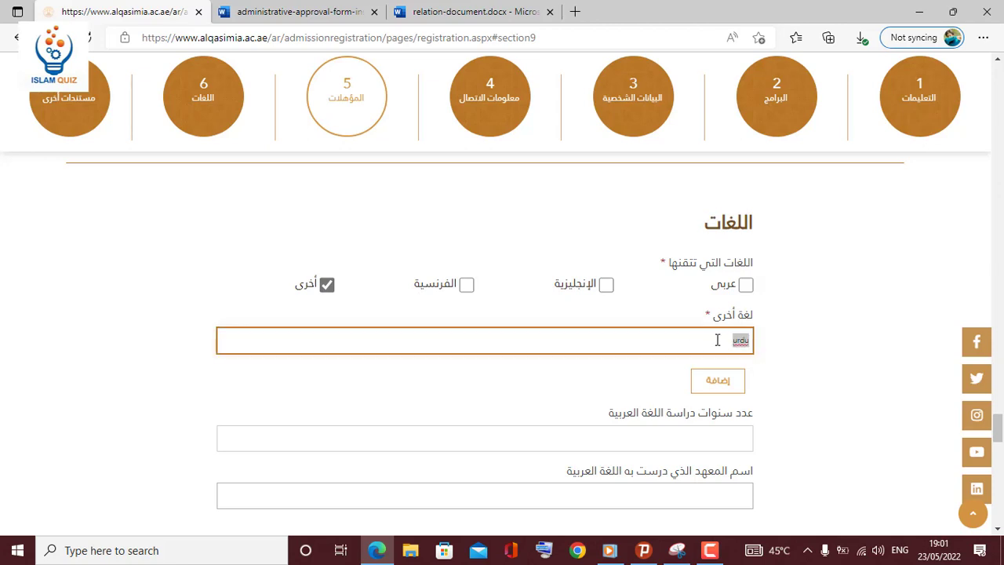
click(820, 364)
scroll(820, 363, down, 2)
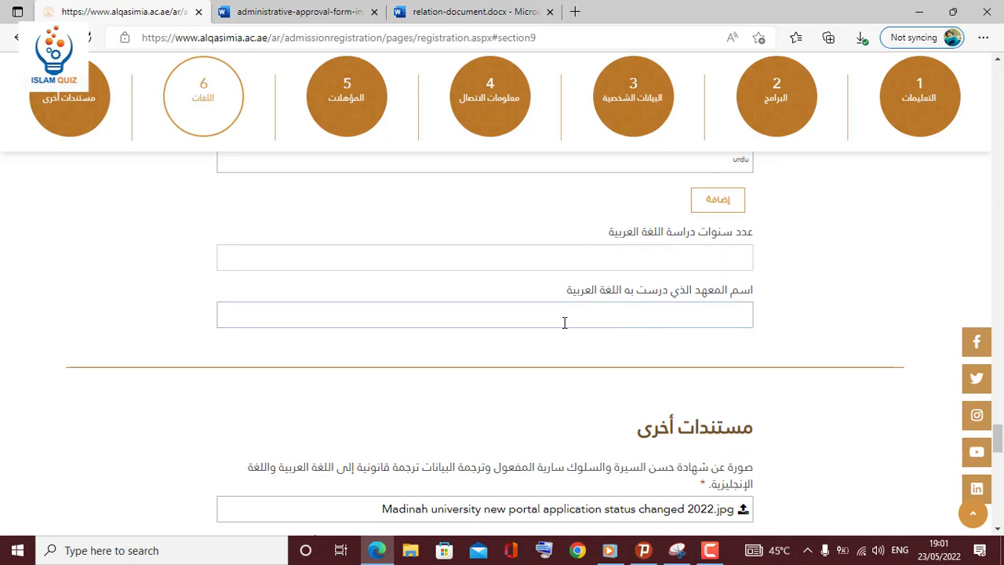
Step: Attach the file "Madinah university new portal application status changed 2022.jpg" from Documents as the good conduct certificate
scroll(783, 382, down, 3)
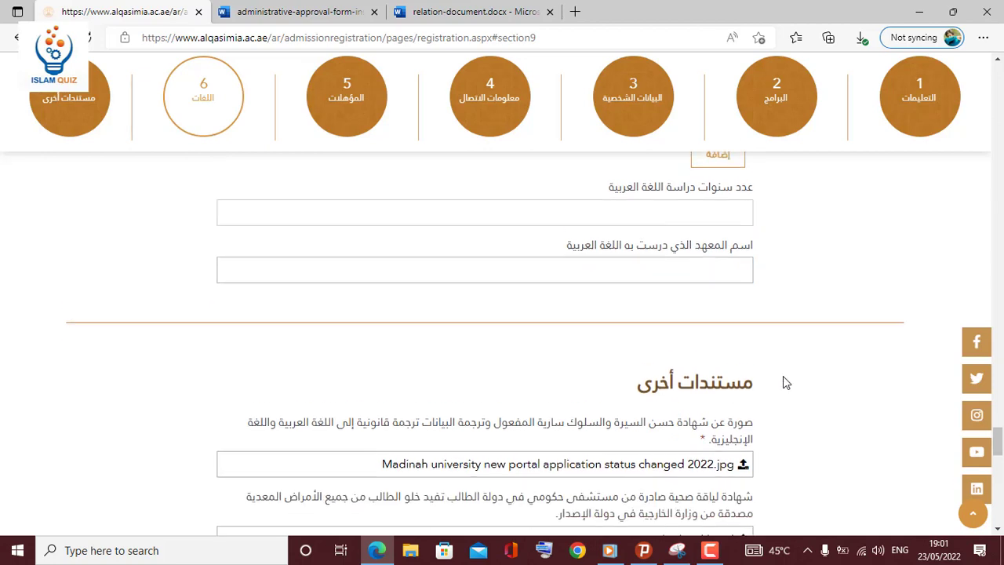
scroll(783, 382, down, 1)
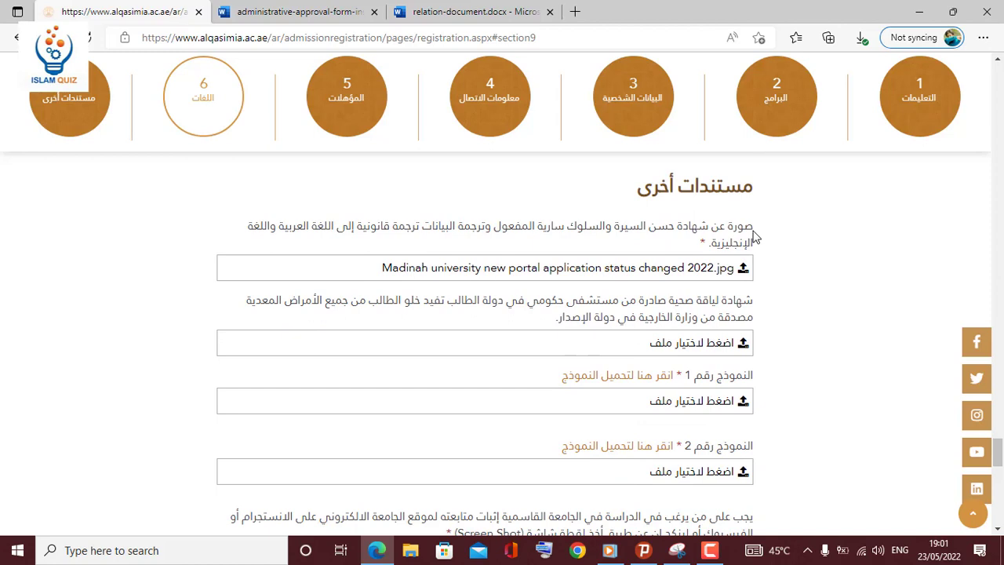
drag(704, 250, 750, 224)
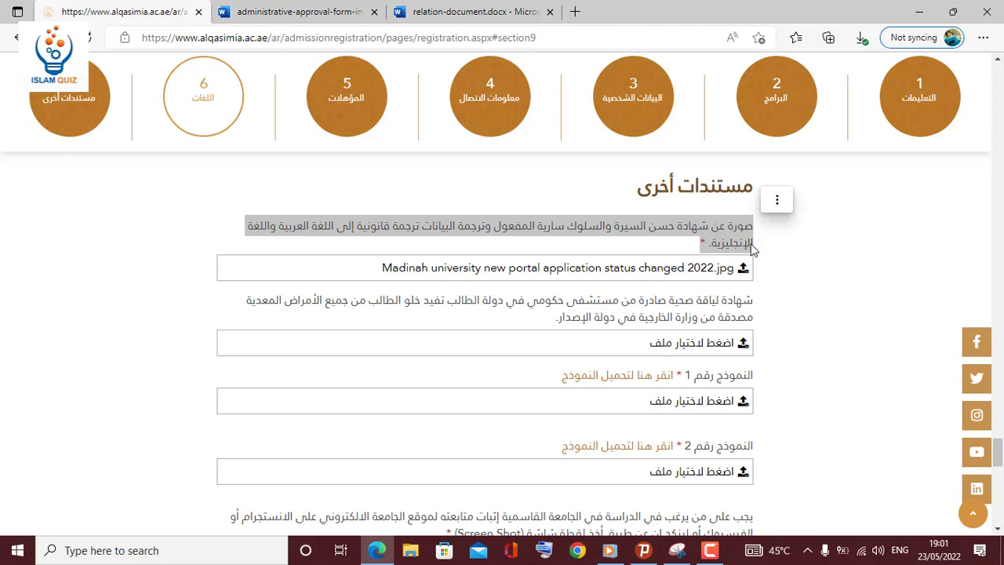
click(686, 272)
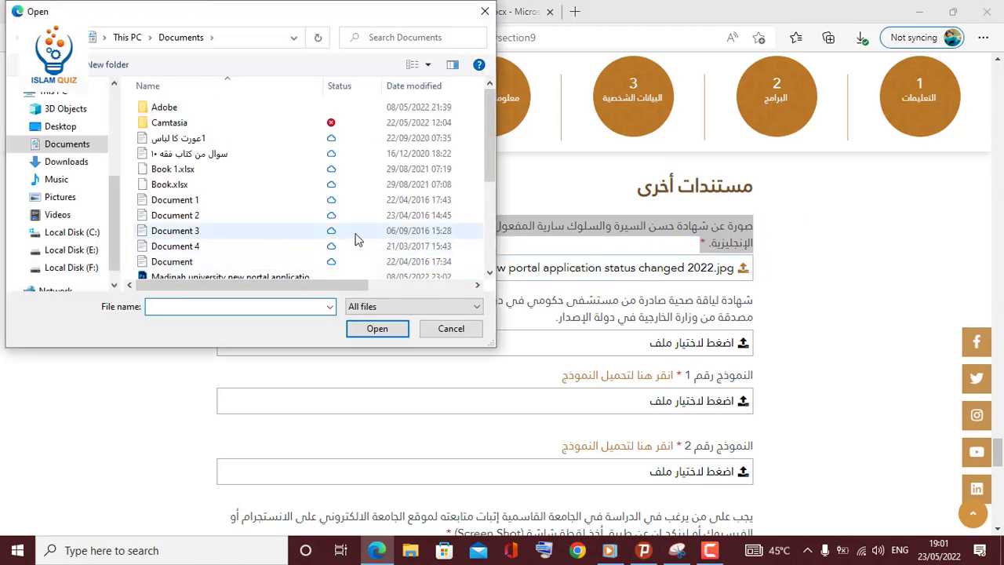
mouse_move(492, 191)
mouse_down()
mouse_move(491, 175)
mouse_move(491, 196)
mouse_up()
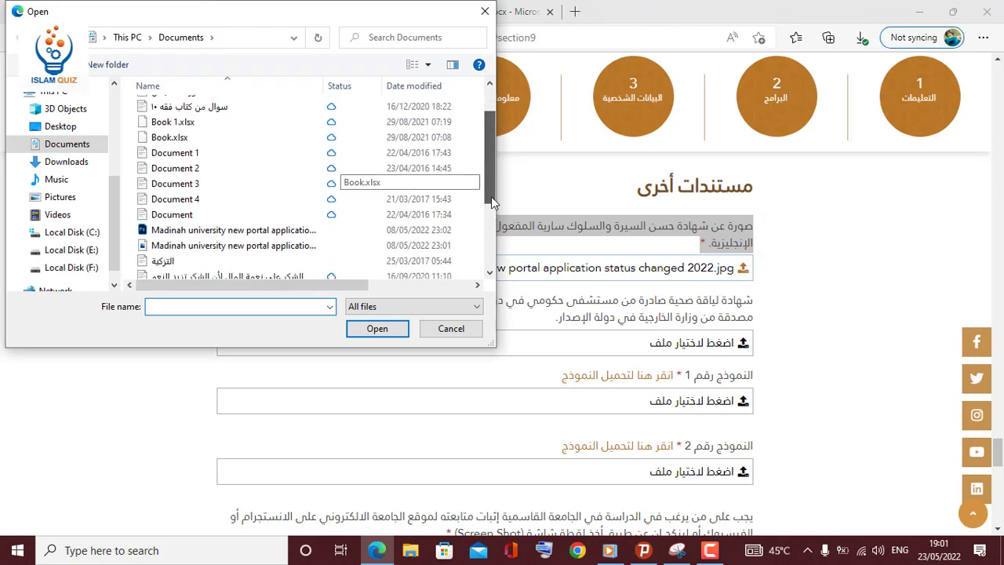
click(298, 248)
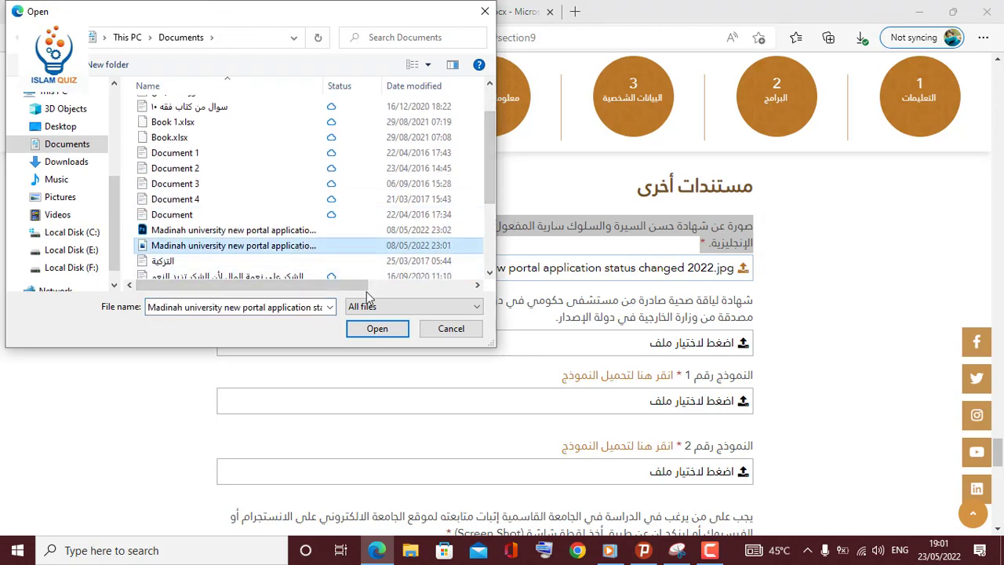
click(375, 331)
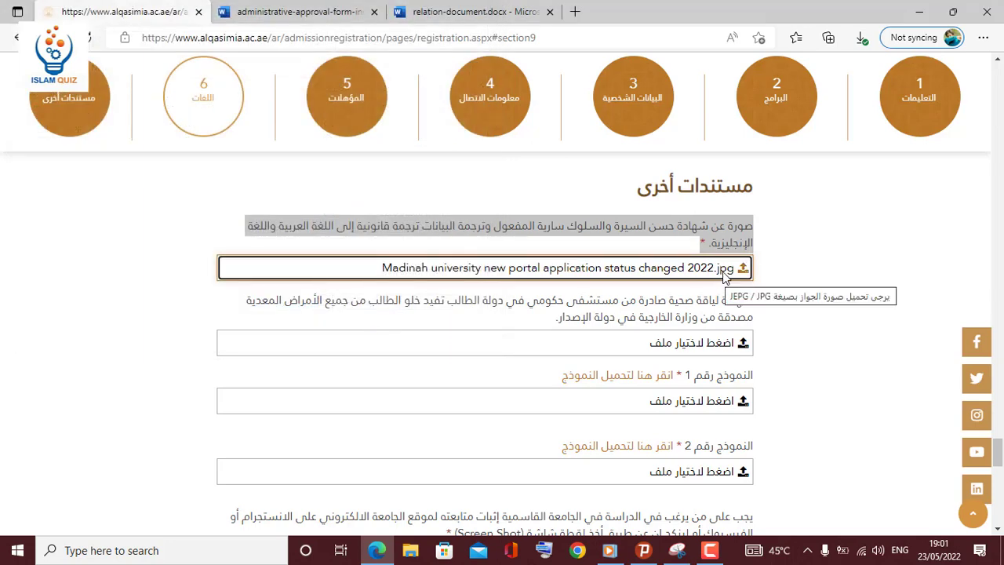
Step: Read the requirement for the health fitness certificate from a government hospital and check the two form template uploads
scroll(791, 313, down, 1)
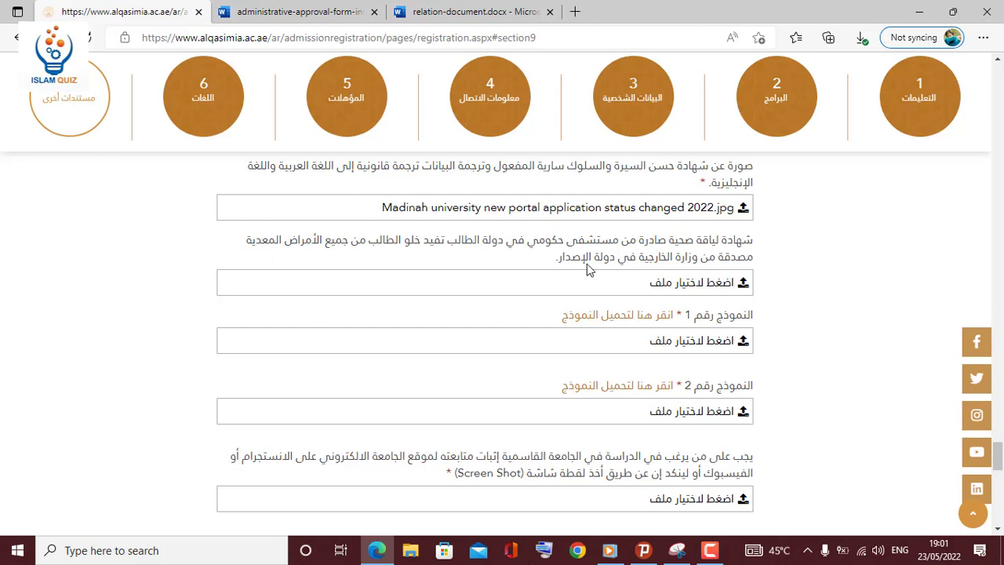
drag(559, 259, 752, 249)
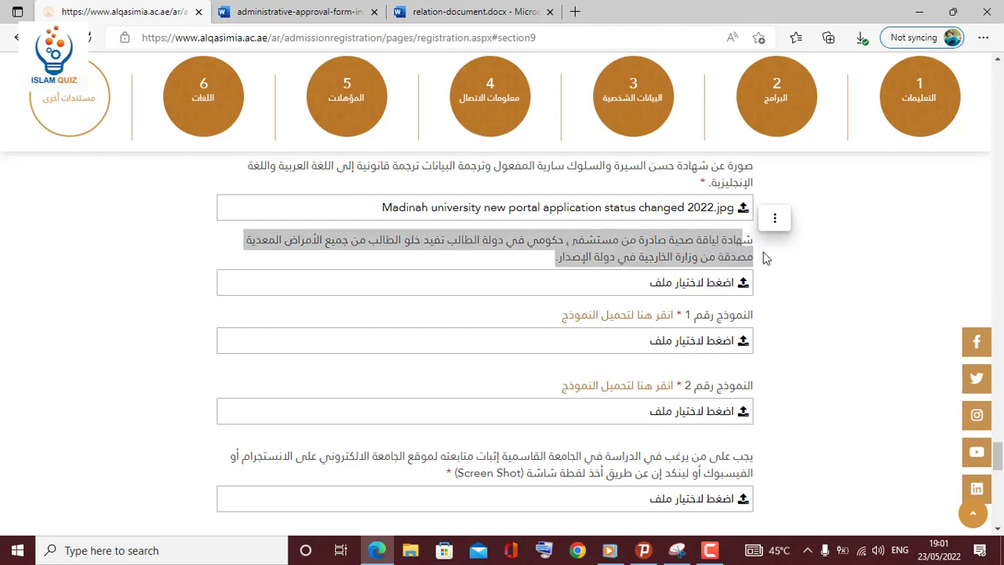
click(802, 322)
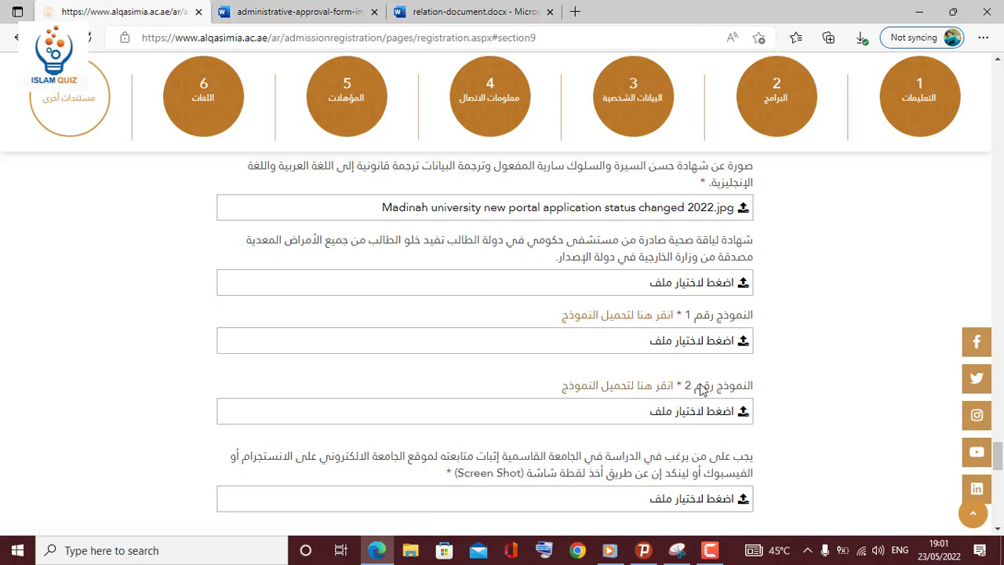
Step: Look through the administrative-approval-form and relation-document templates in Word, and return to the registration form
click(300, 17)
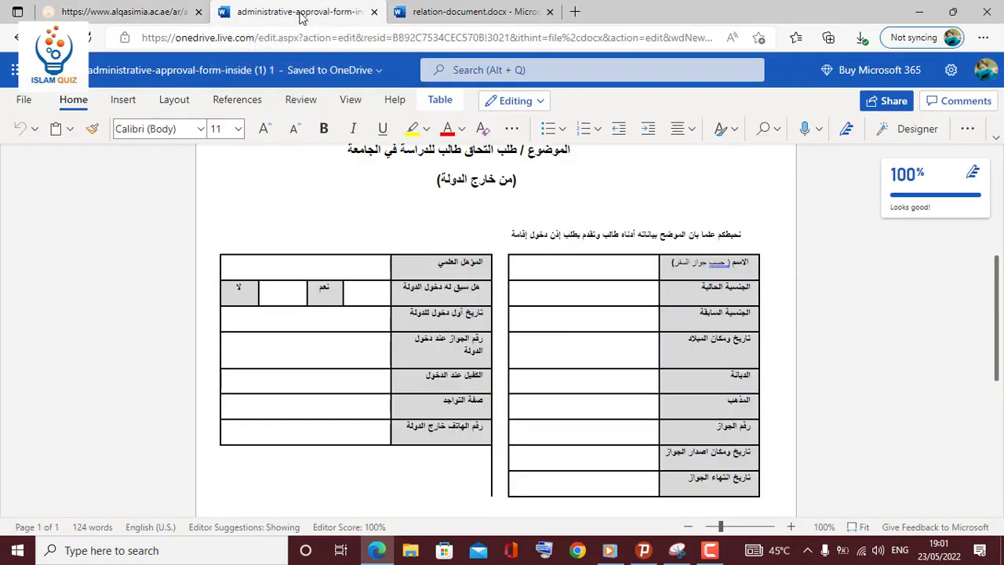
click(451, 12)
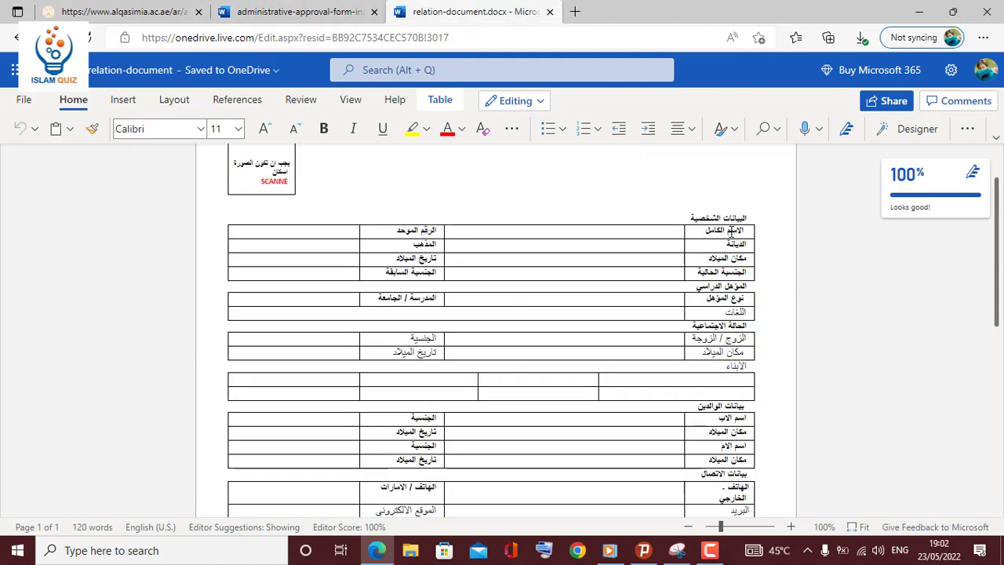
drag(1000, 284, 1000, 244)
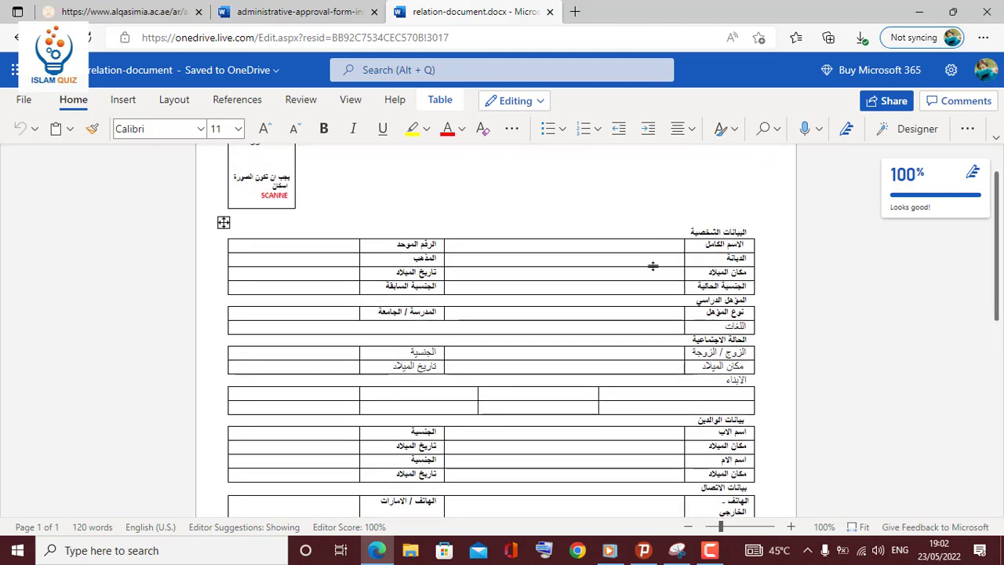
click(286, 12)
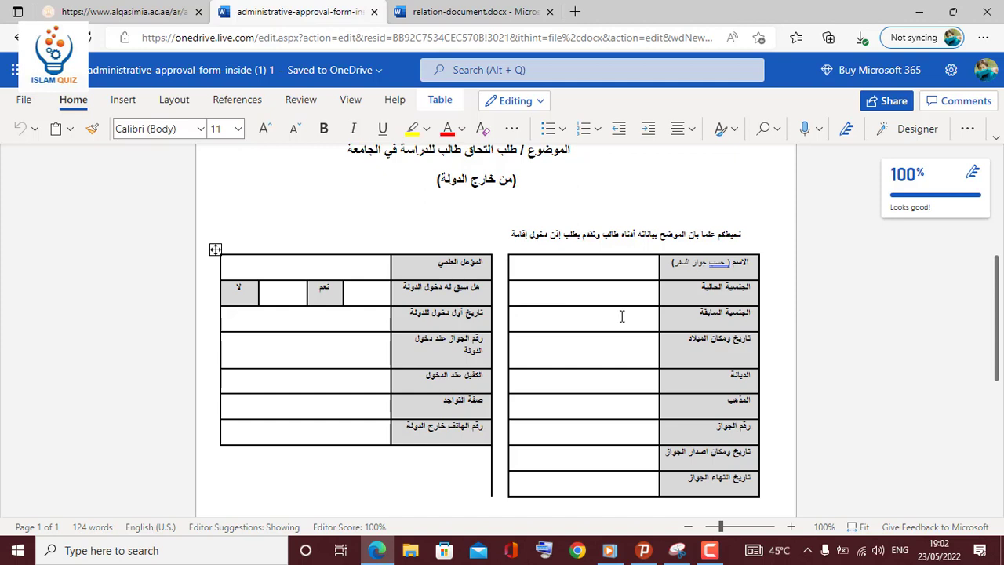
click(155, 17)
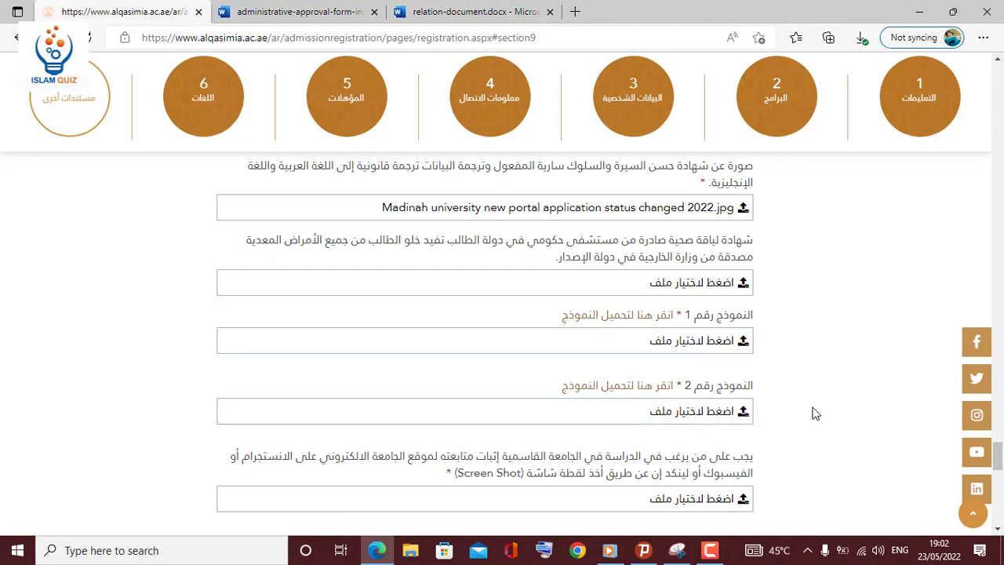
Step: Read the social media follow screenshot requirement and submit the registration form with all three agreement terms accepted
scroll(816, 414, down, 2)
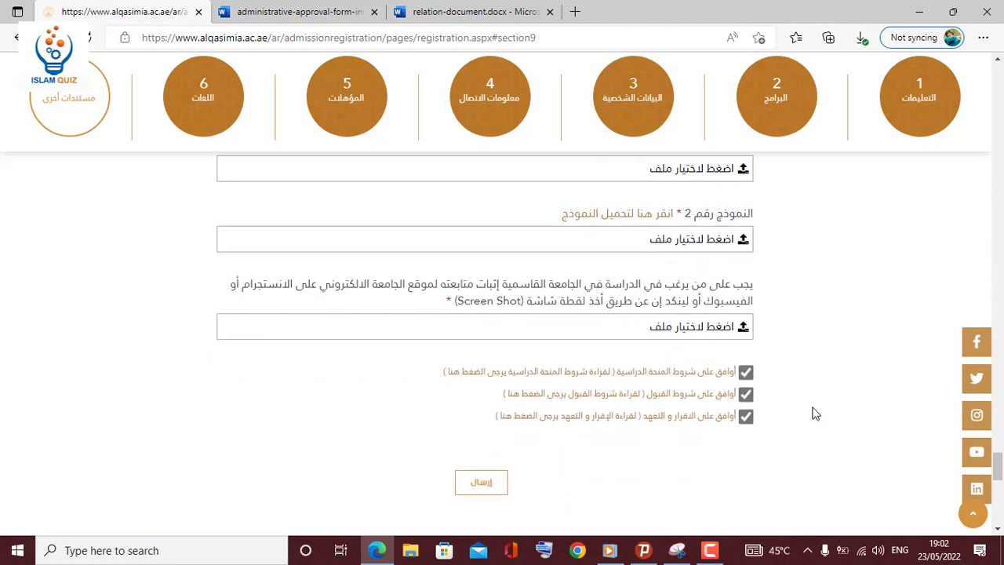
scroll(816, 413, down, 1)
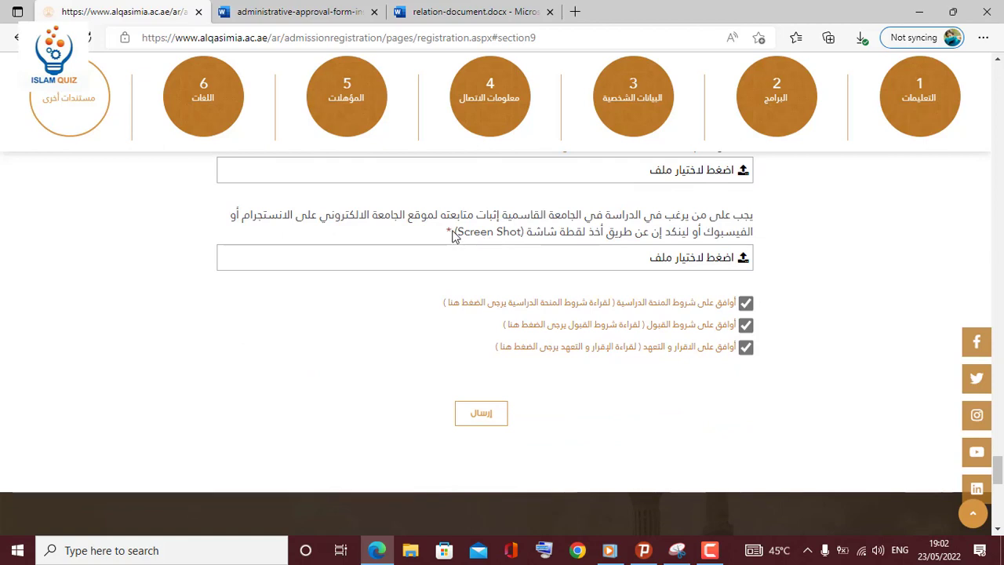
drag(446, 233, 746, 218)
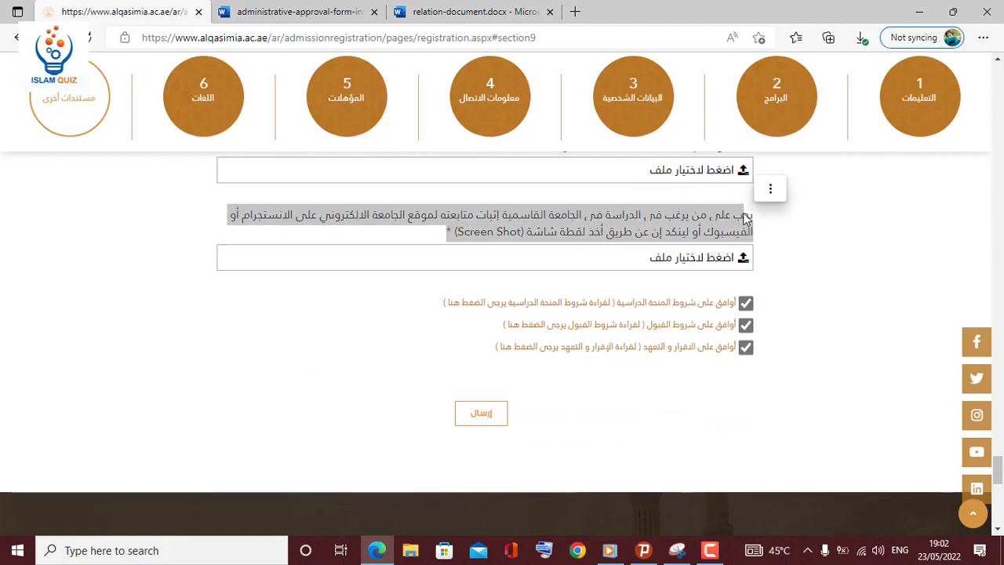
click(769, 218)
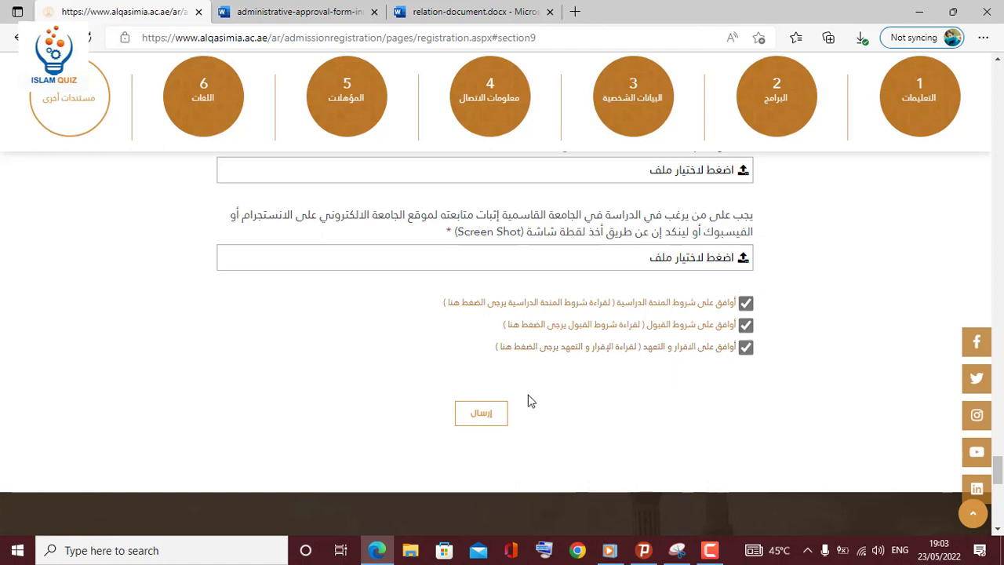
click(483, 416)
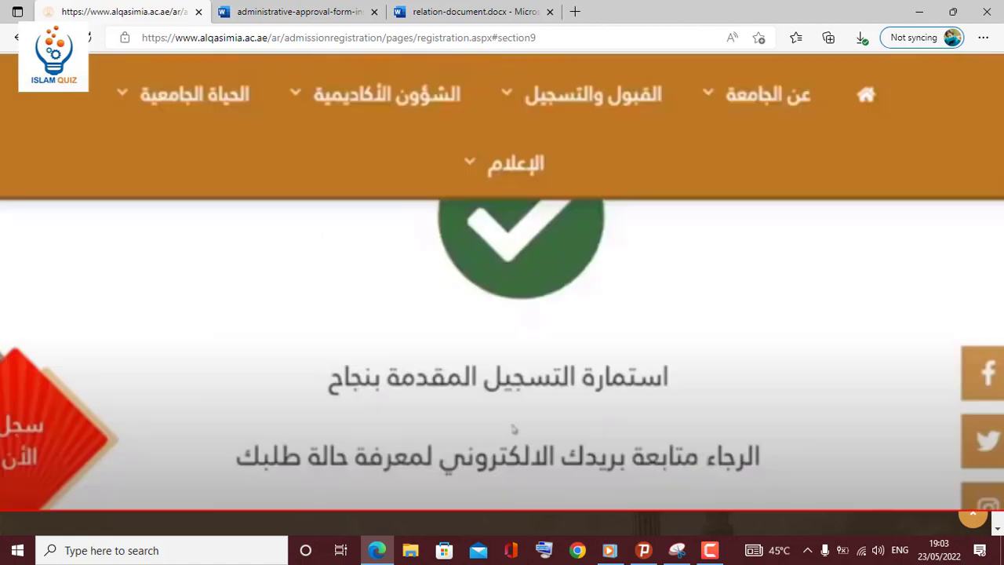